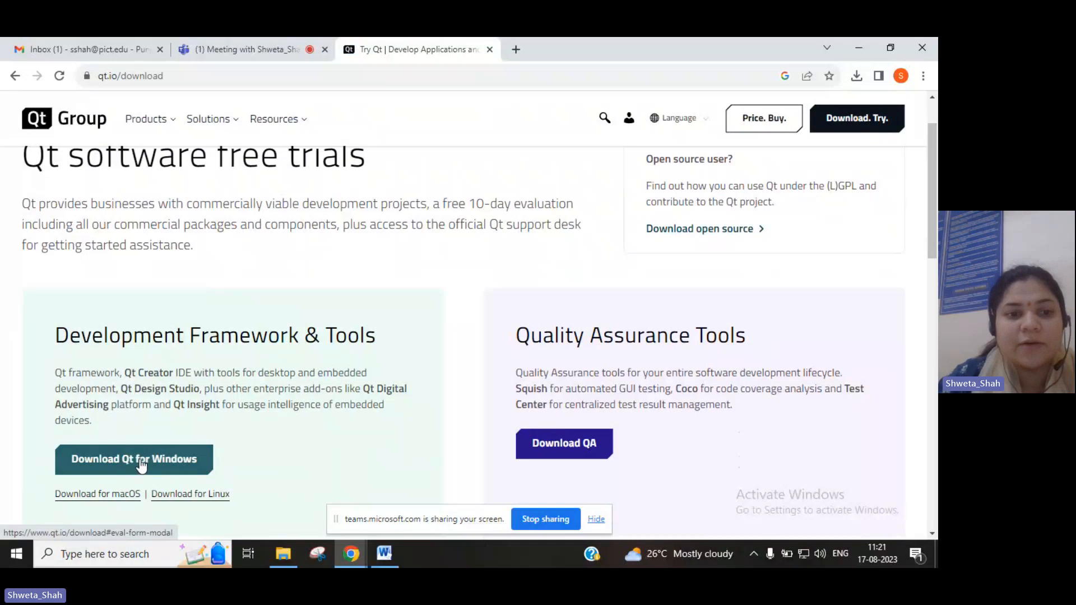
- Open the free evaluation form for Qt for Windows and examine its role choices and business email field
left_click(226, 437)
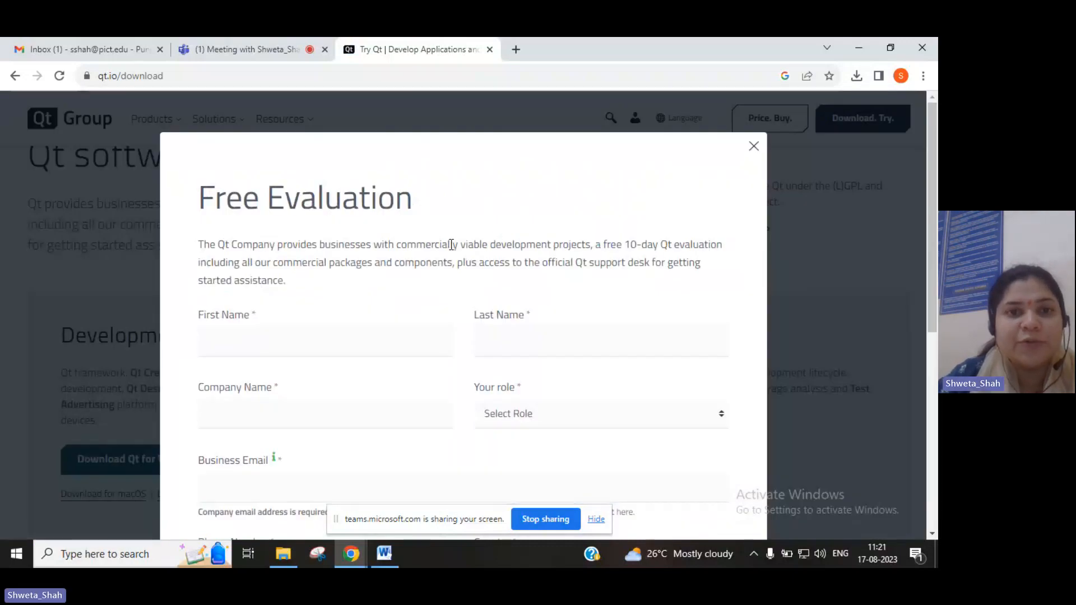
scroll(370, 241, "down", 1)
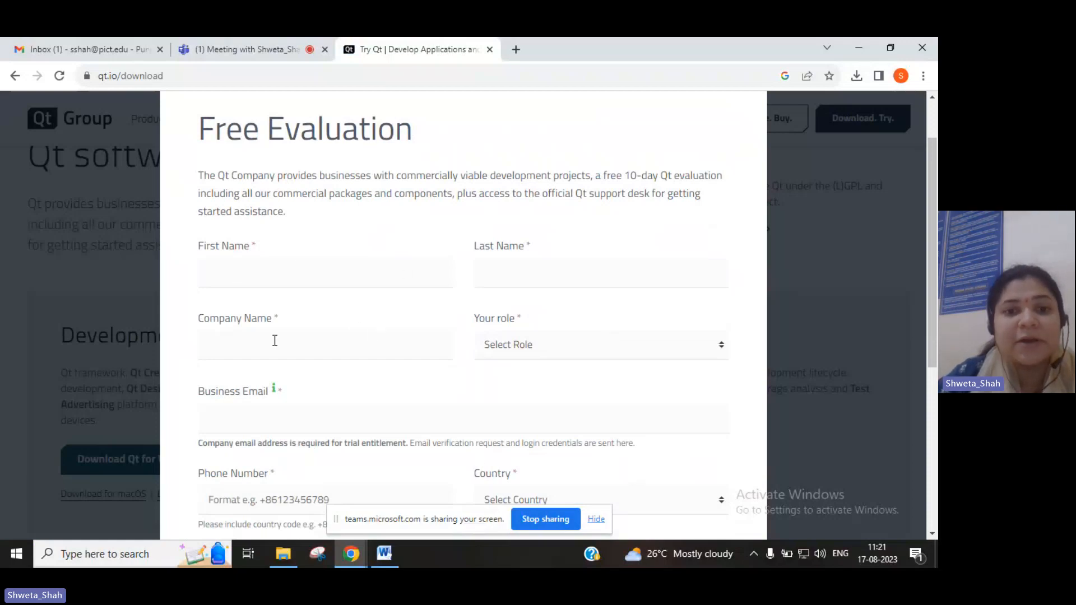
left_click(553, 352)
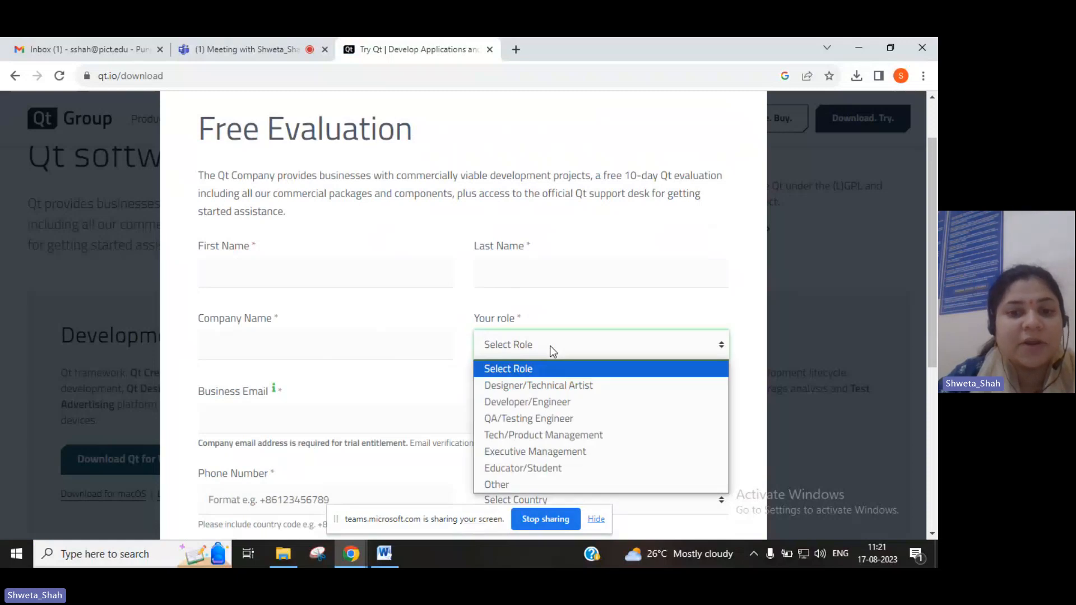
left_click(267, 418)
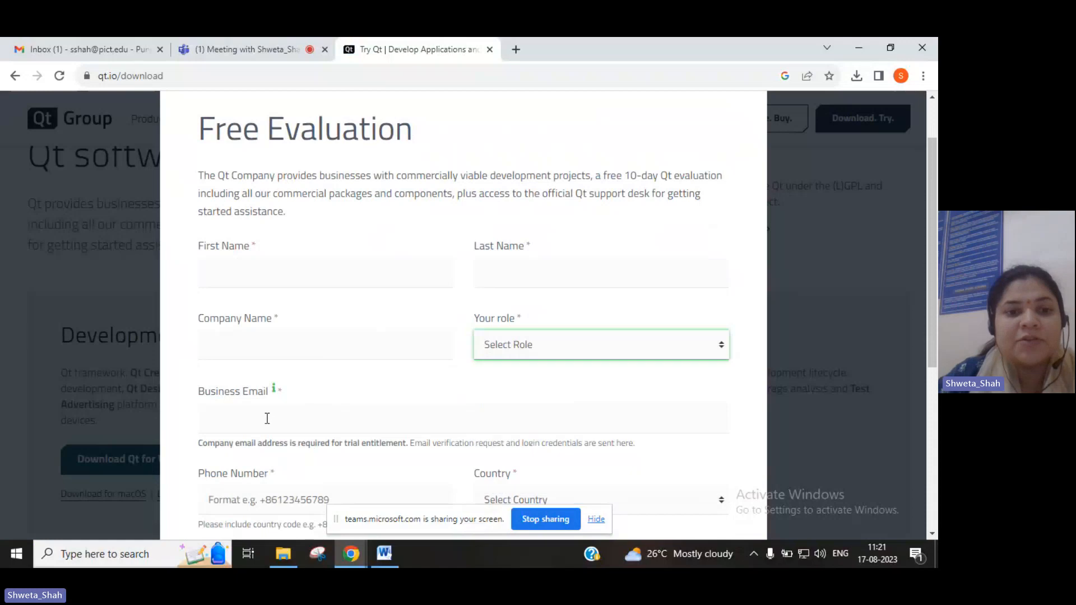
left_click(267, 418)
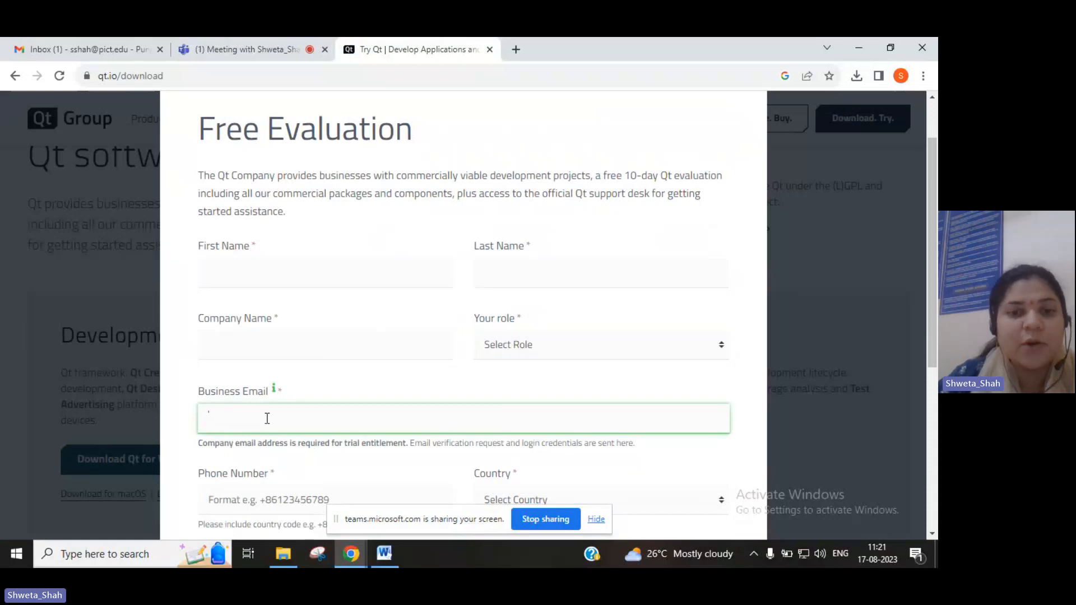
scroll(356, 373, "down", 1)
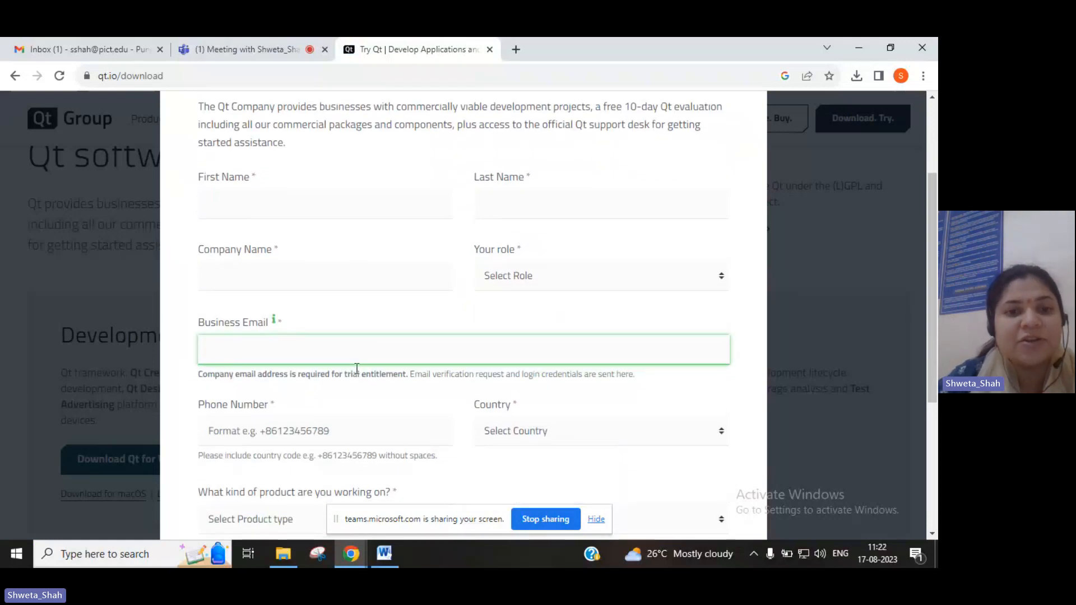
- Examine the form's phone number, country and product type fields, and close the evaluation form without submitting it
left_click(303, 429)
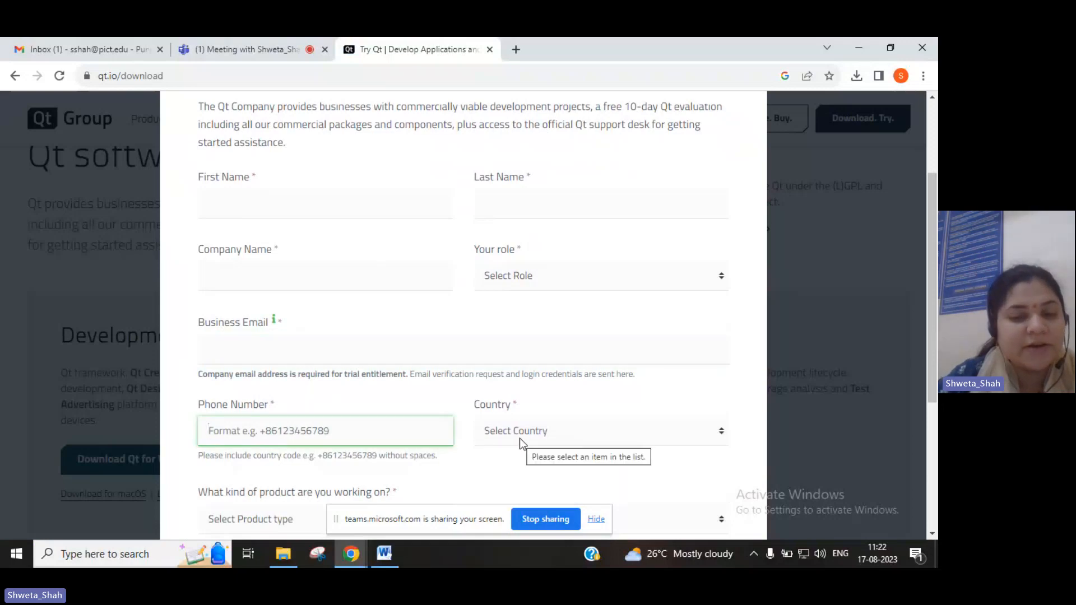
scroll(250, 437, "down", 1)
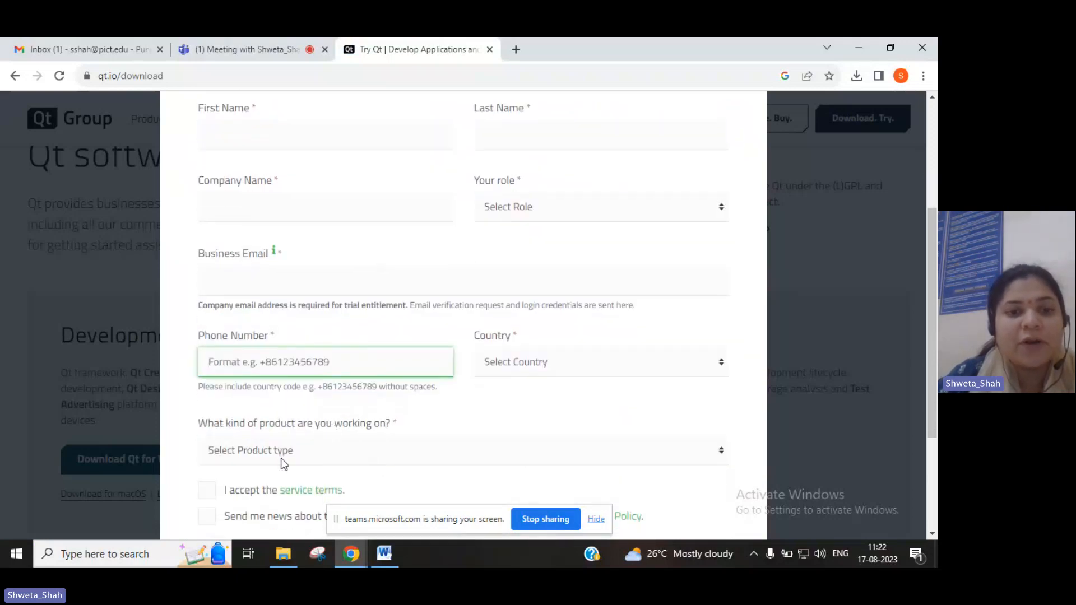
scroll(359, 420, "down", 1)
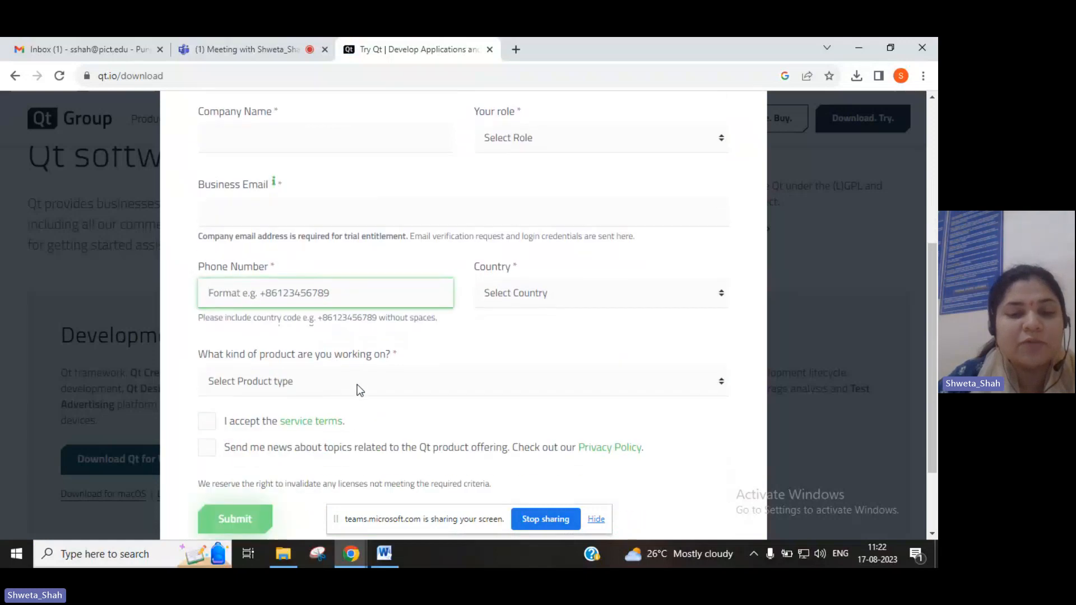
left_click(344, 387)
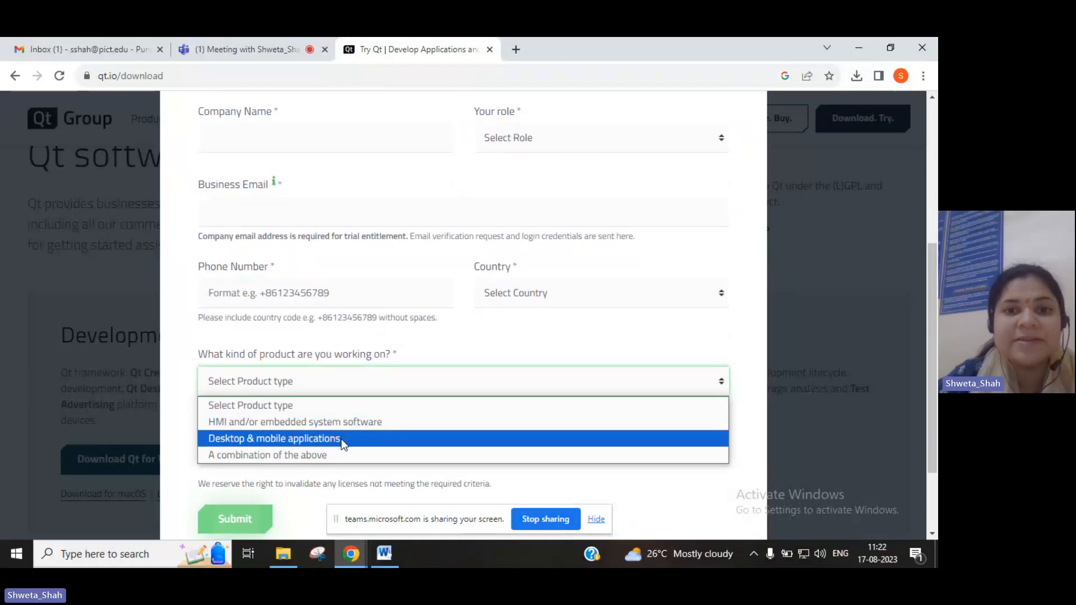
key("Escape")
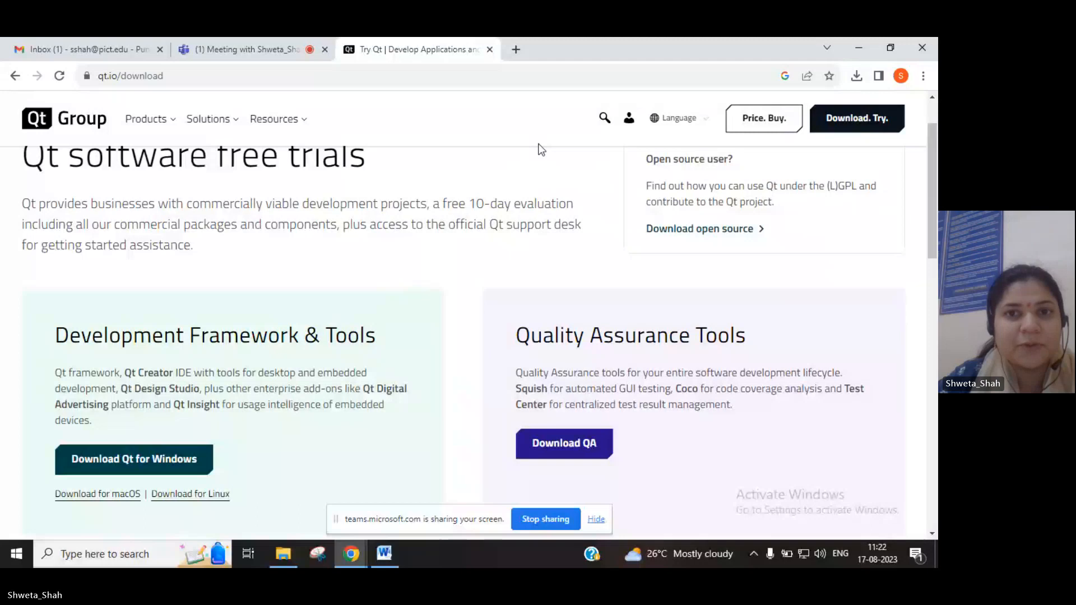
- Switch to the "Download Qt exe (4)" Word document and review its download and evaluation form instructions
left_click(384, 546)
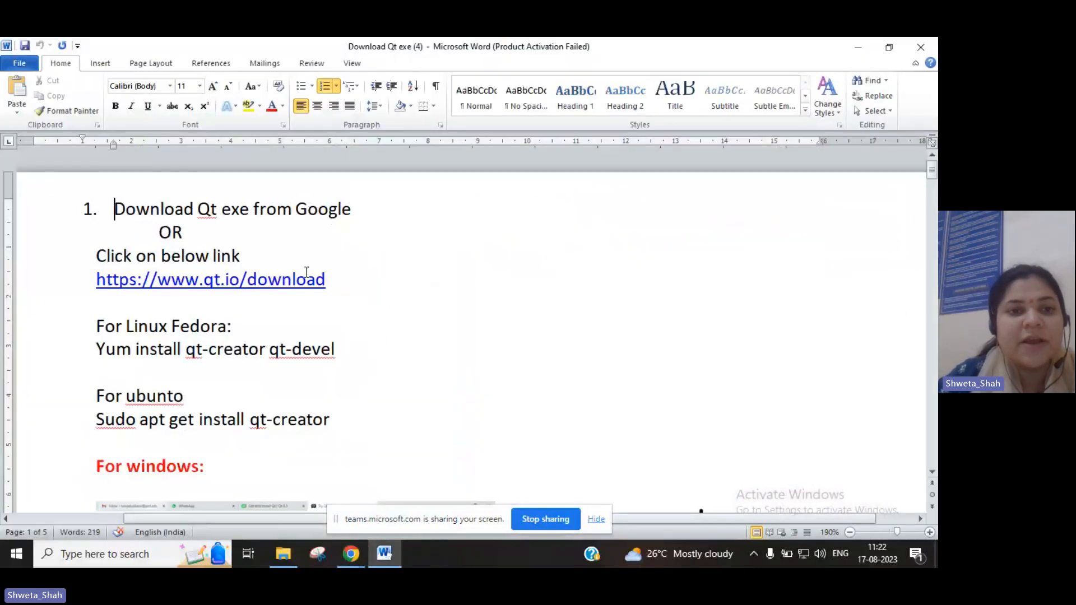
scroll(344, 345, "down", 2)
scroll(343, 345, "down", 8)
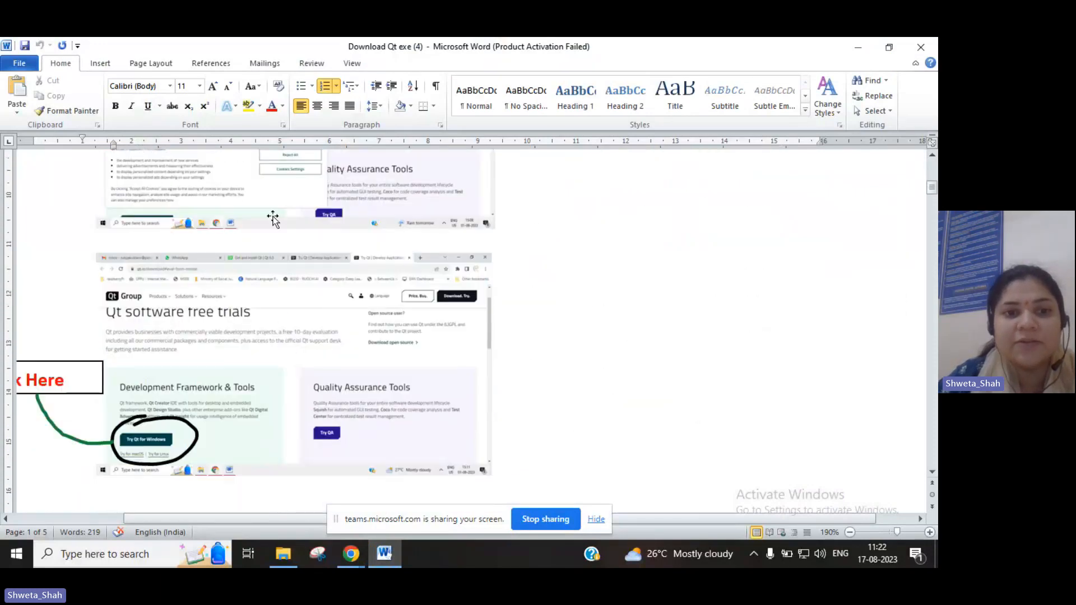
scroll(258, 345, "down", 2)
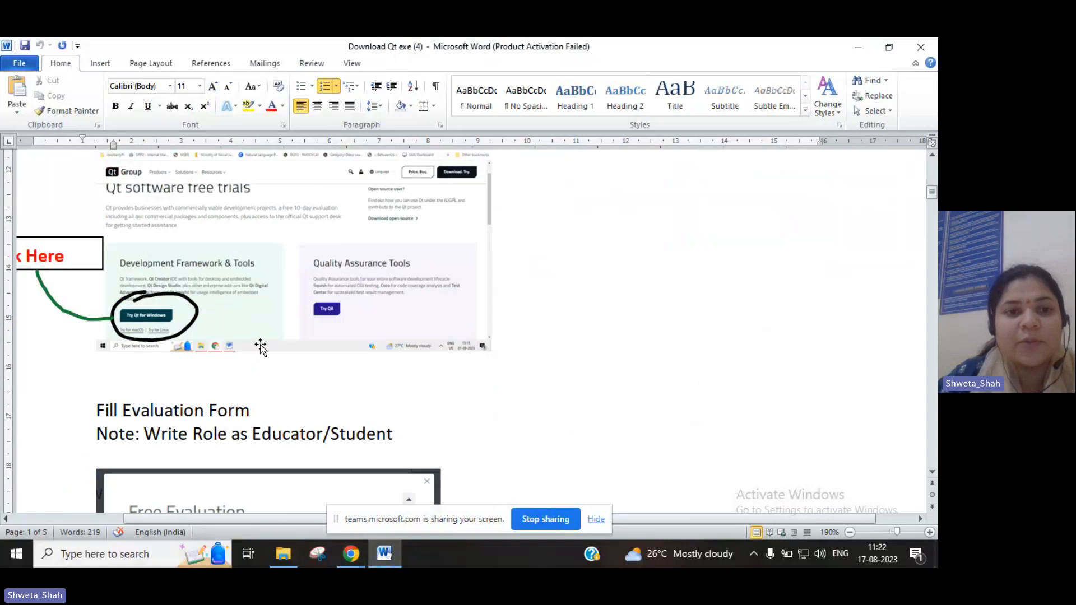
scroll(261, 346, "down", 1)
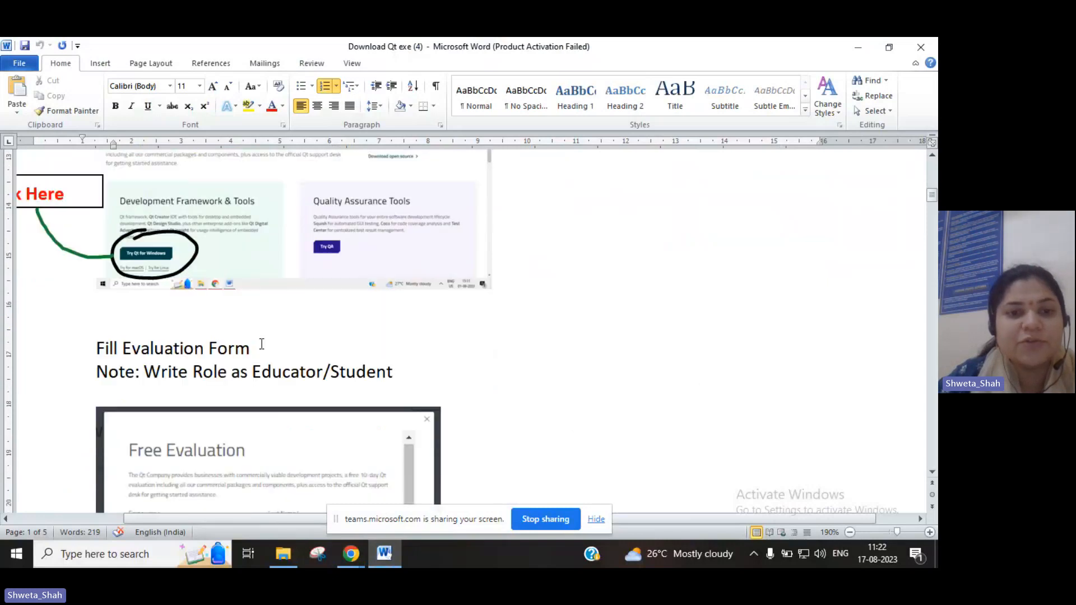
scroll(261, 347, "down", 3)
scroll(262, 346, "down", 8)
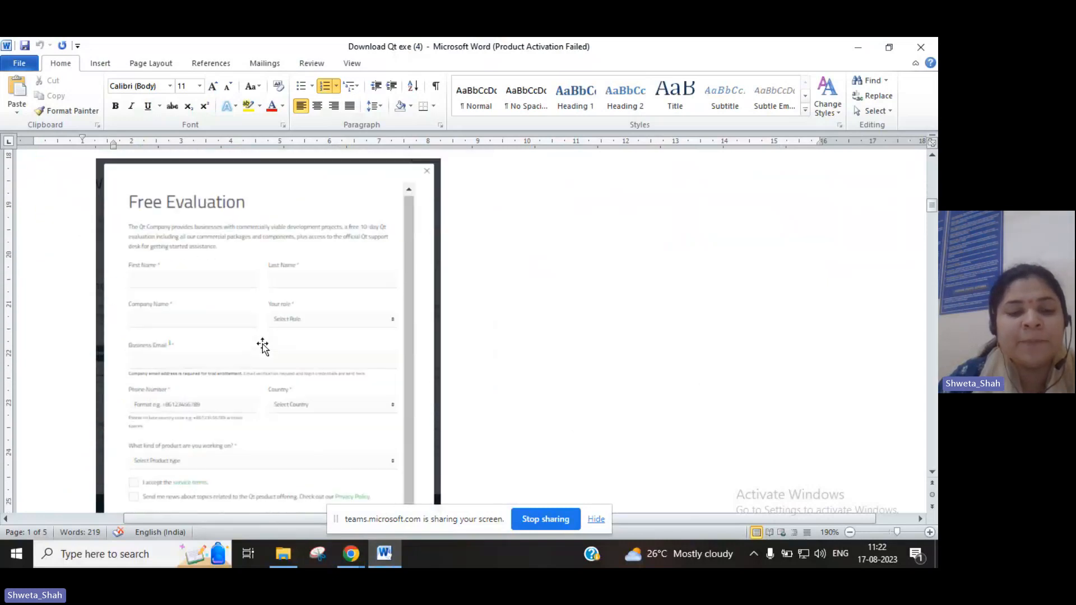
scroll(265, 342, "down", 2)
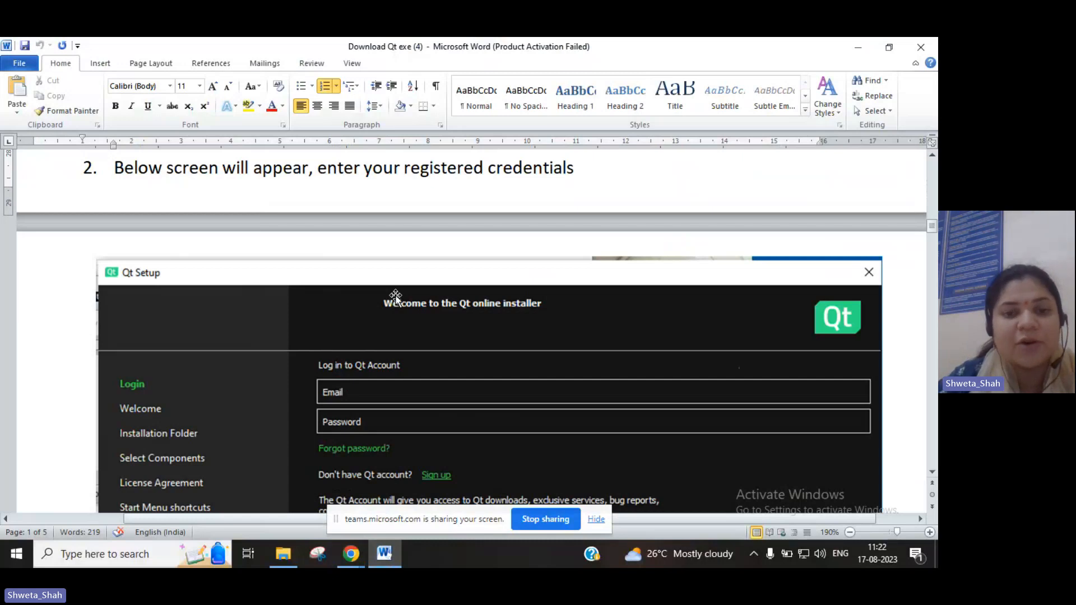
- Read the guide's instructions on the Qt installer's account login, welcome page and component information download
scroll(409, 305, "down", 2)
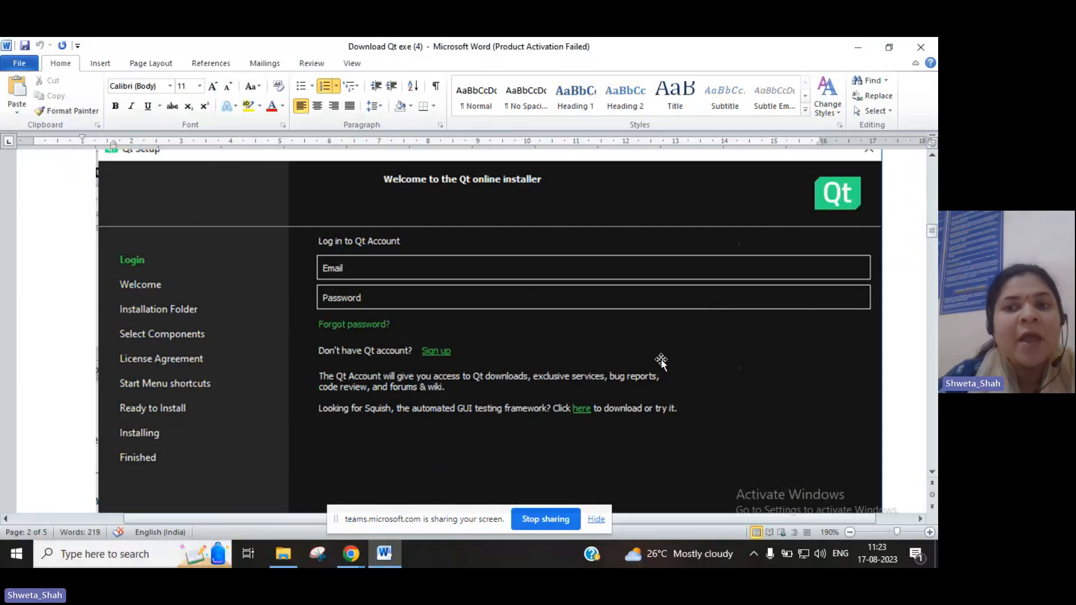
scroll(472, 328, "down", 3)
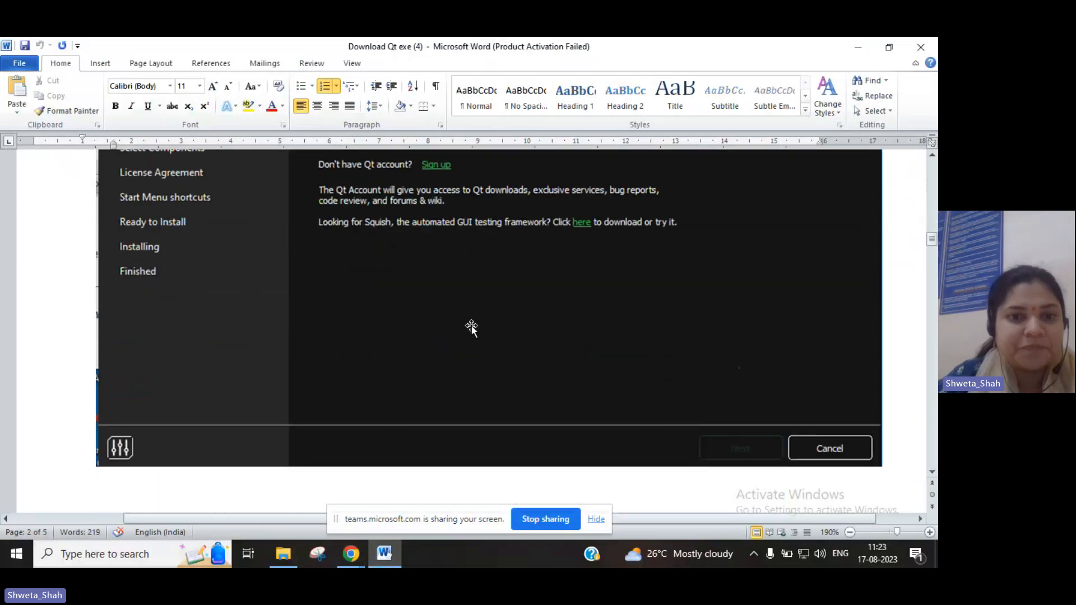
scroll(471, 328, "down", 8)
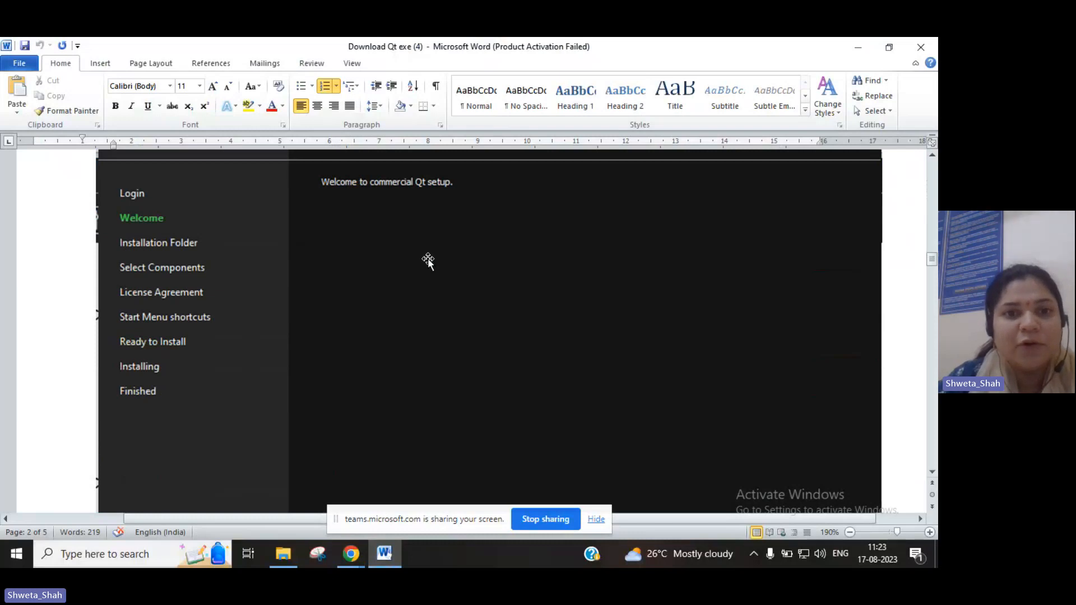
scroll(427, 261, "down", 2)
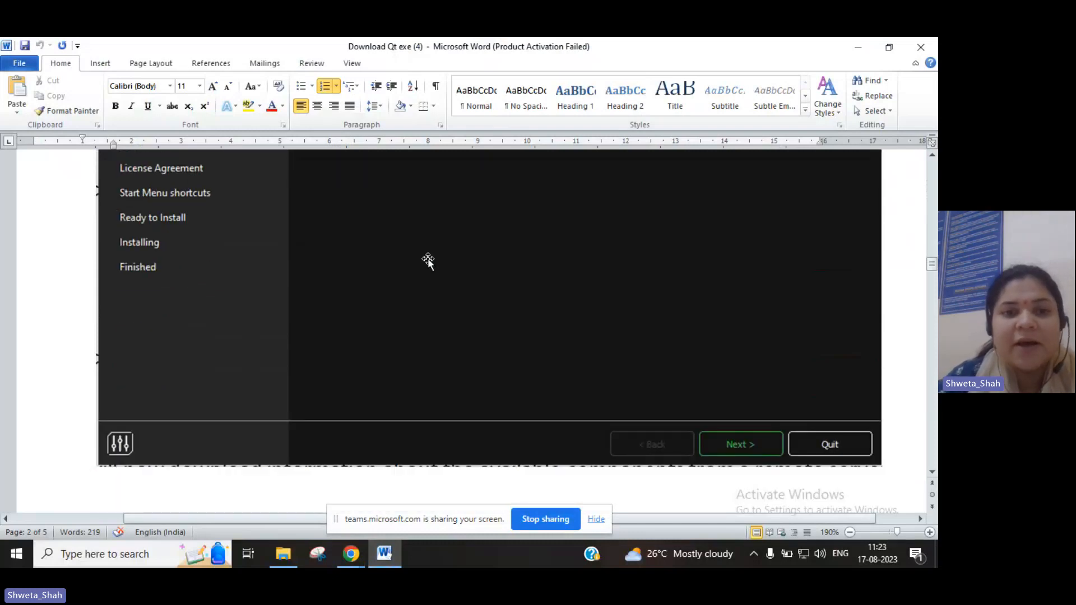
scroll(428, 260, "down", 10)
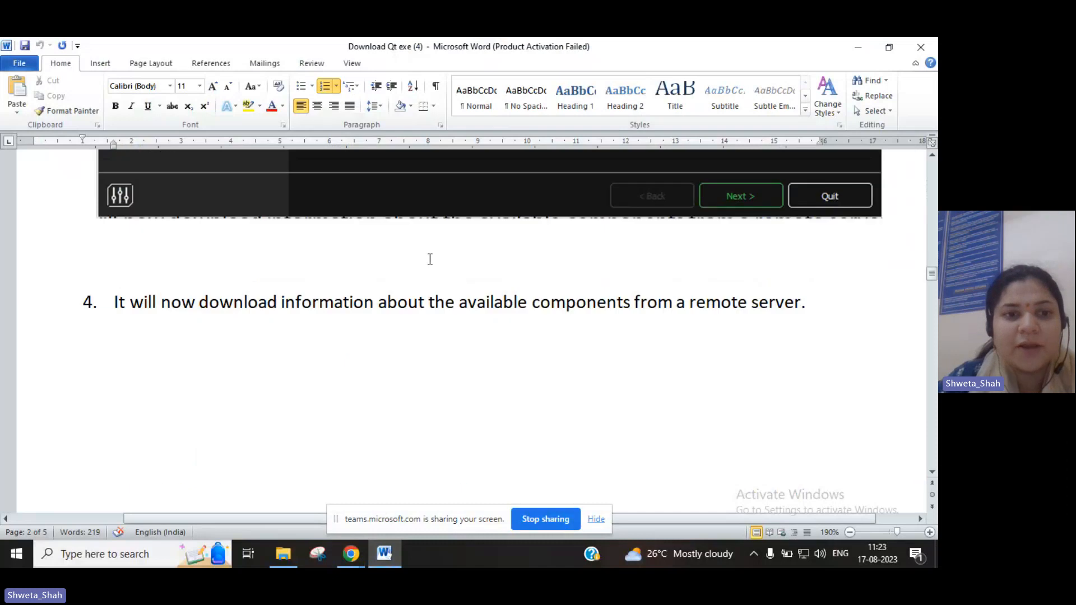
scroll(428, 261, "down", 1)
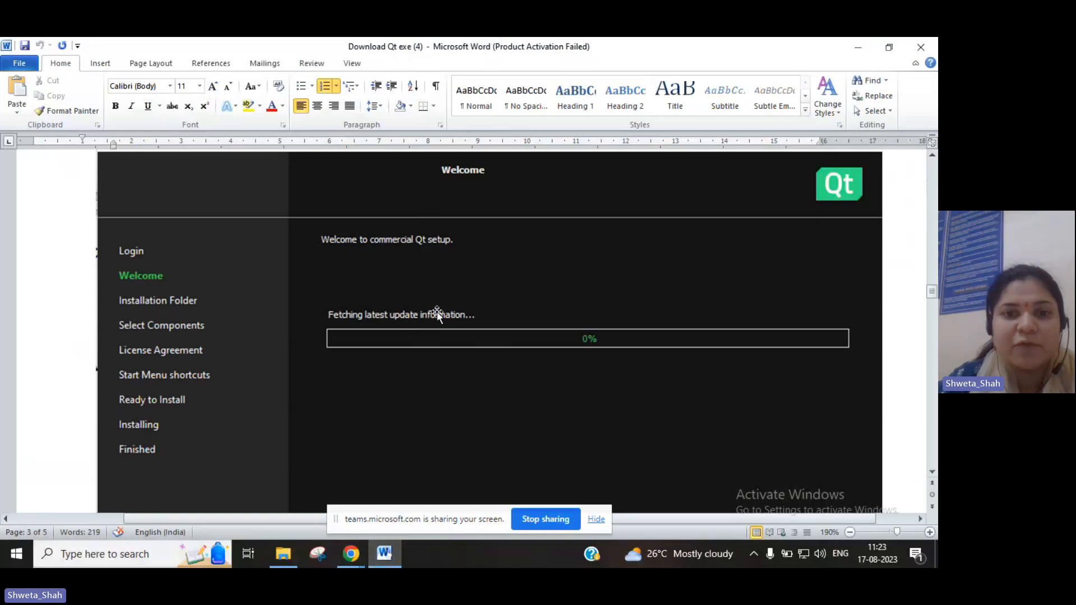
- Review the guide's sections on contributing to Qt development, keeping the default folder and choosing custom installation
scroll(437, 313, "down", 1)
scroll(437, 313, "down", 7)
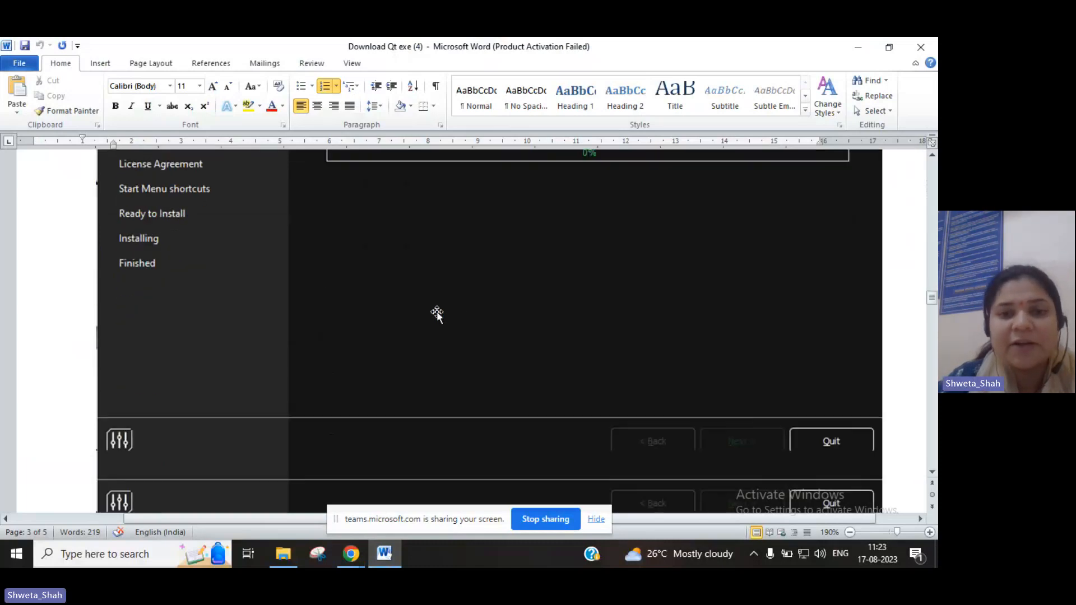
scroll(437, 314, "down", 2)
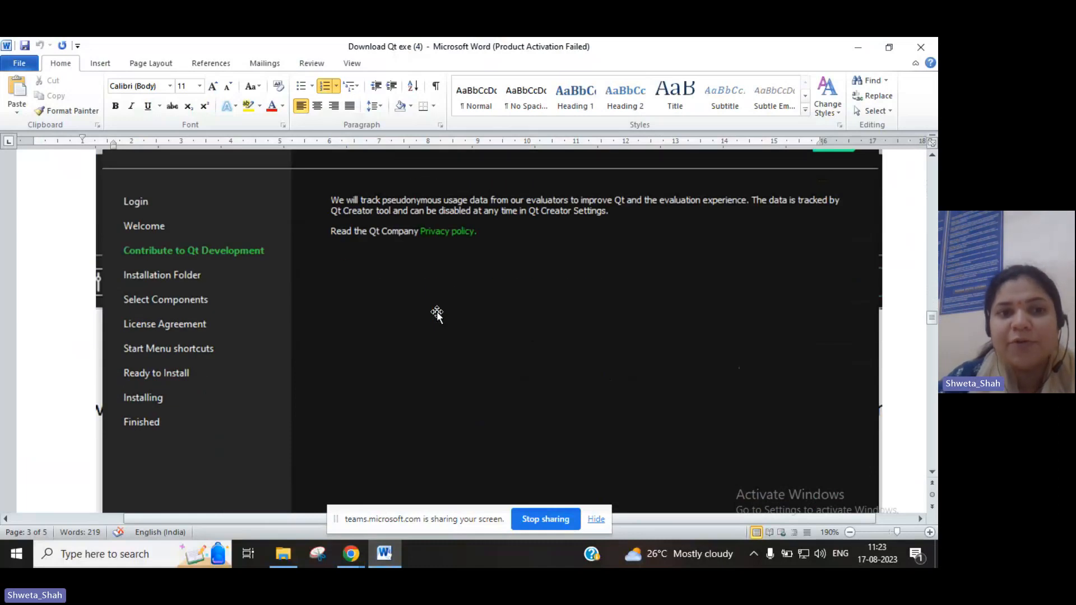
scroll(437, 314, "down", 6)
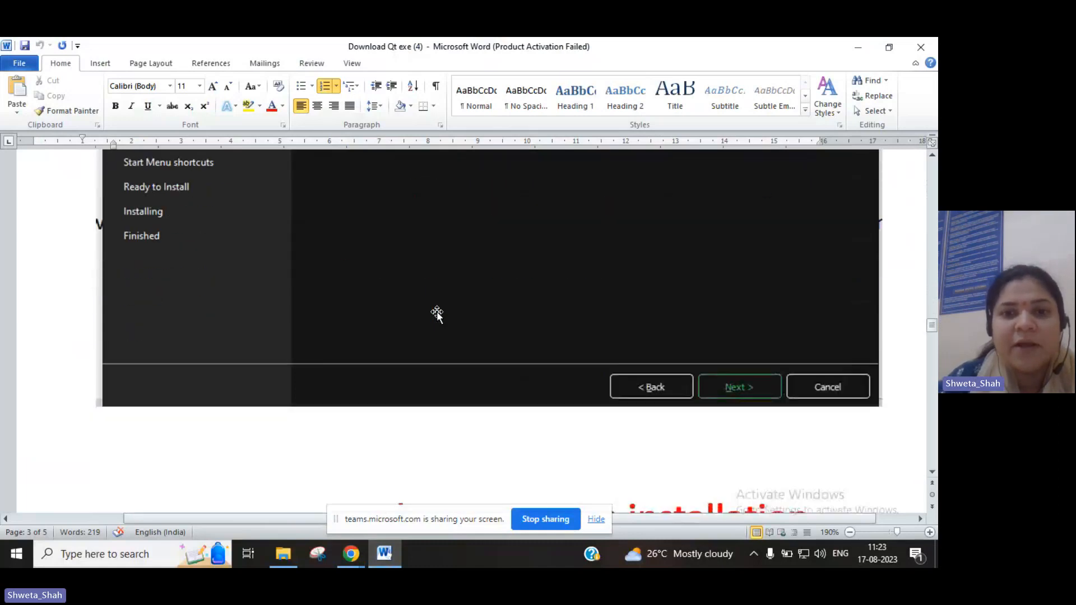
scroll(438, 312, "down", 7)
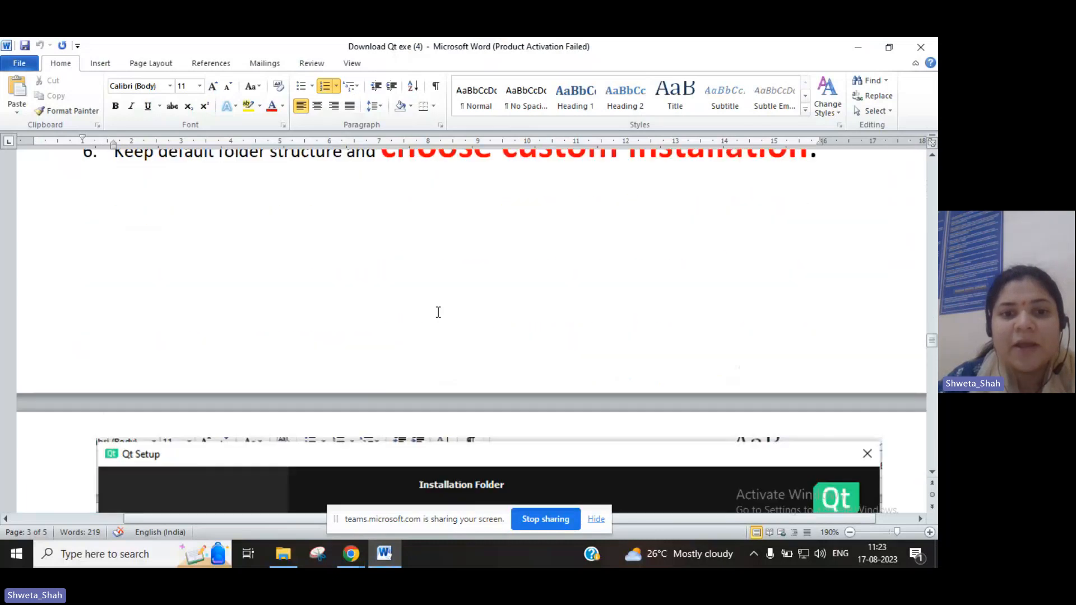
scroll(437, 312, "down", 3)
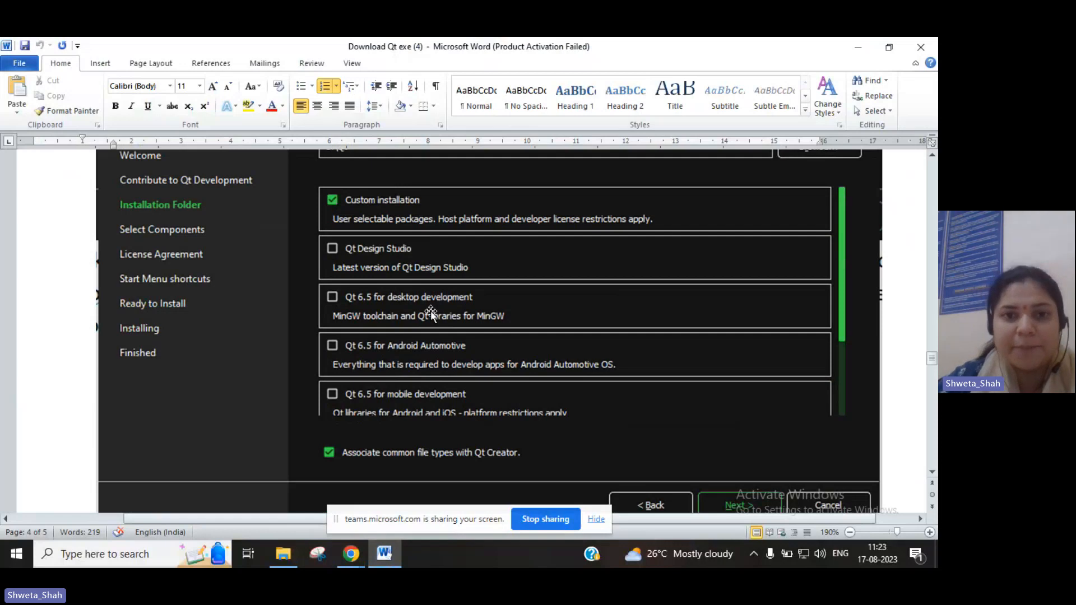
scroll(441, 290, "down", 3)
- Examine the guide's instructions on selecting the MinGW component, accepting the license agreement and picking Start menu shortcuts
scroll(441, 290, "down", 7)
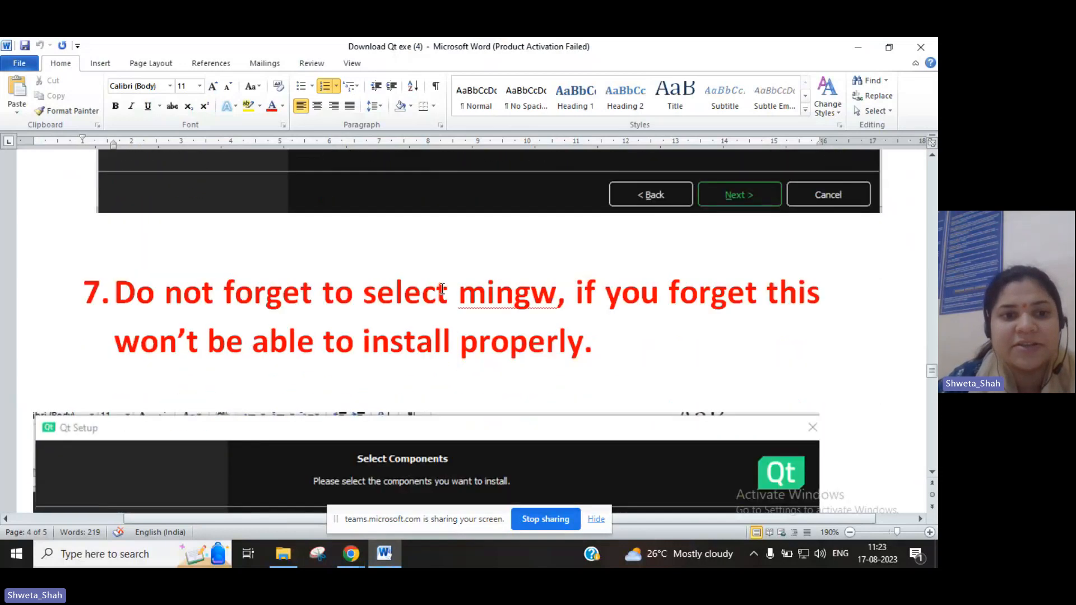
scroll(444, 288, "down", 3)
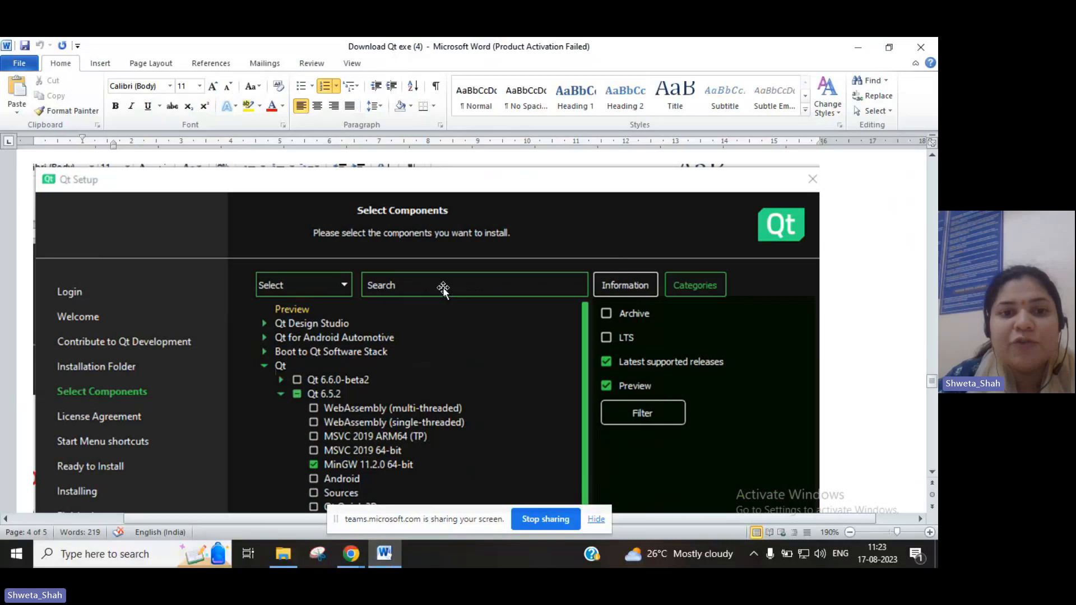
scroll(442, 286, "down", 3)
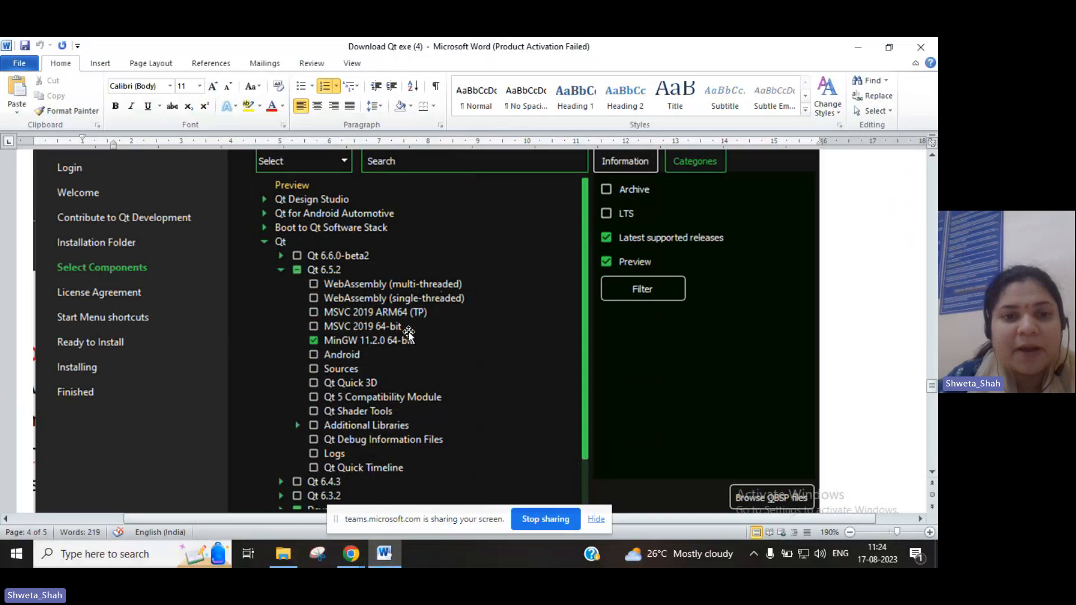
scroll(408, 335, "down", 4)
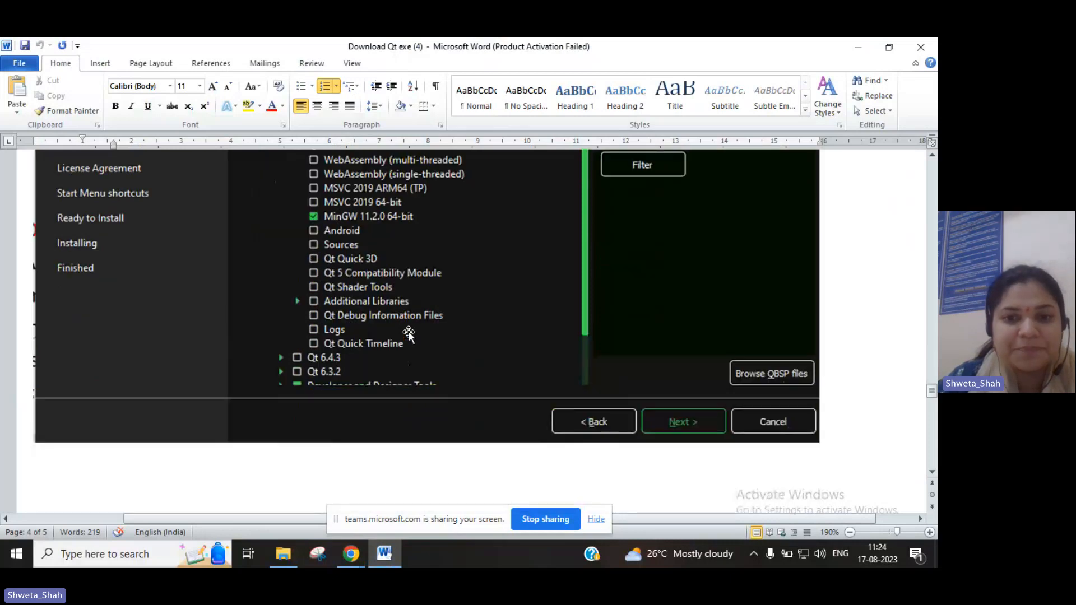
scroll(411, 332, "down", 1)
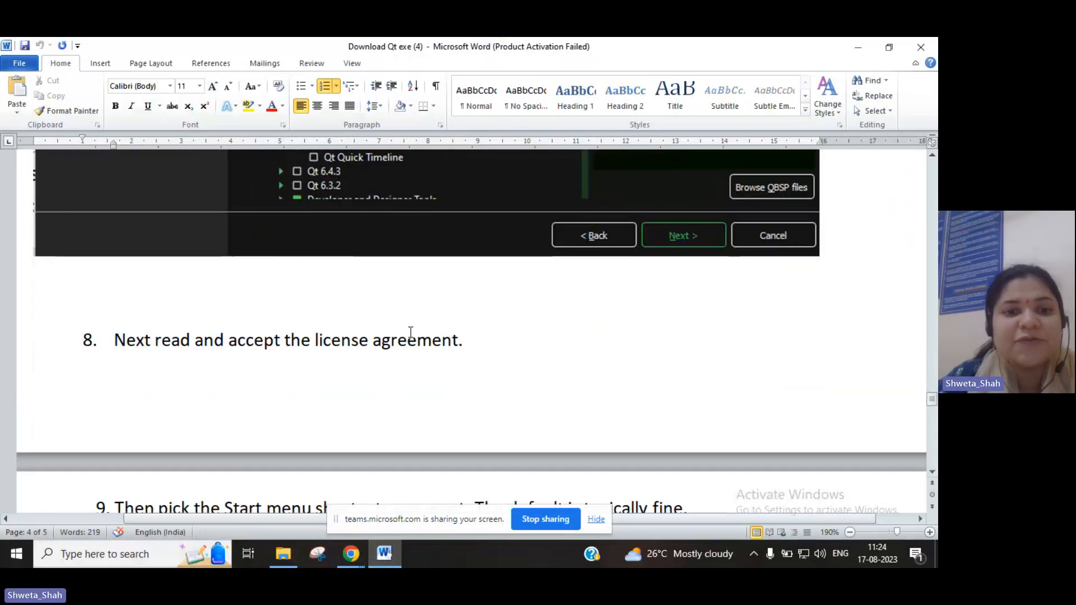
scroll(411, 332, "down", 1)
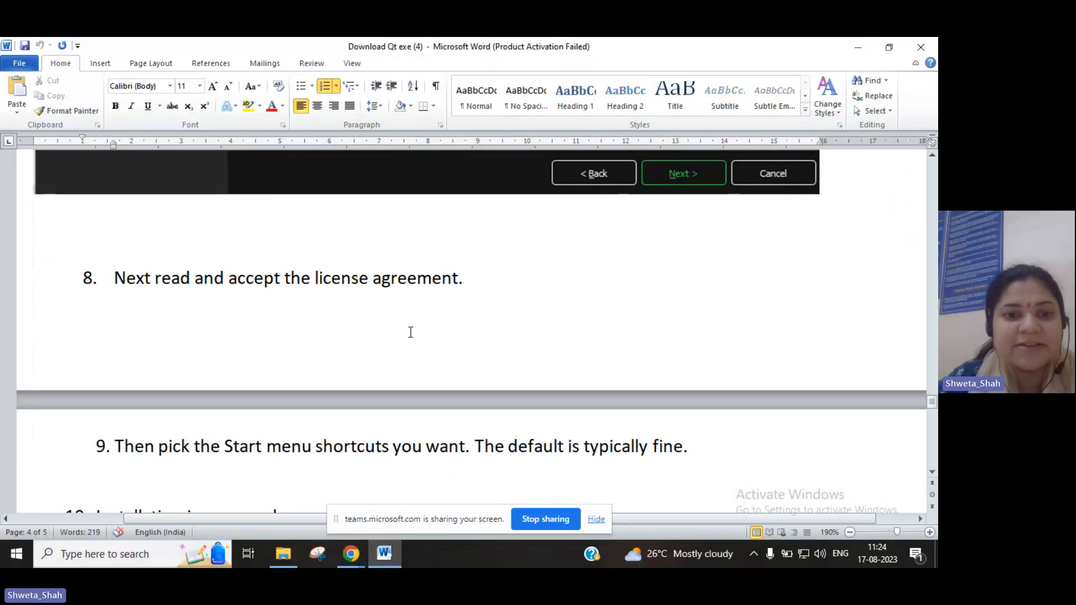
scroll(411, 332, "down", 1)
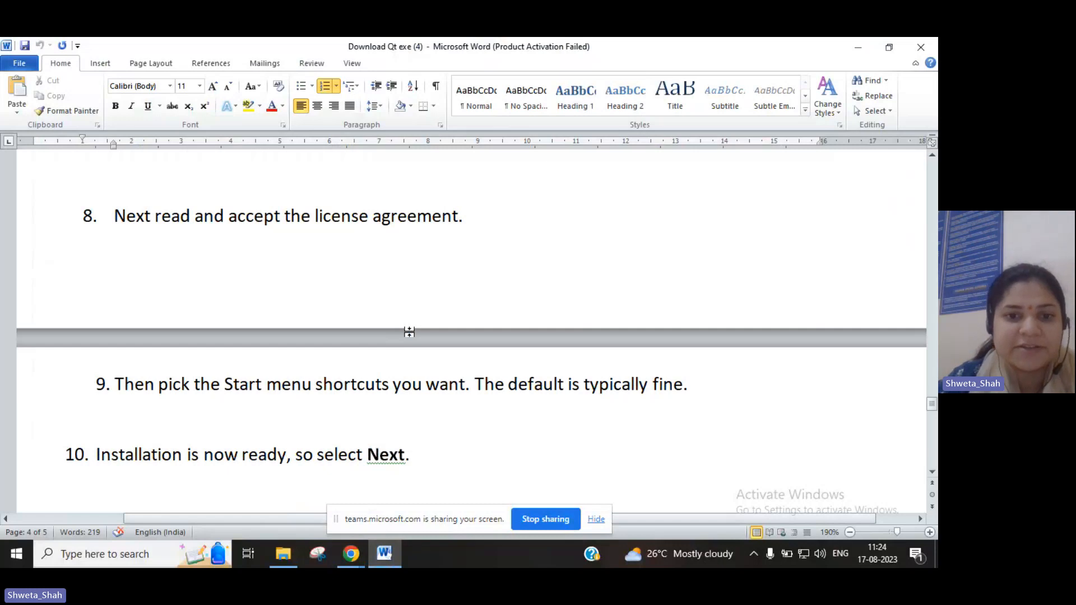
- Read the guide's final instructions, from Start menu shortcuts and component download to launching Qt Creator and checking the desktop kit
scroll(409, 332, "down", 2)
scroll(411, 336, "down", 1)
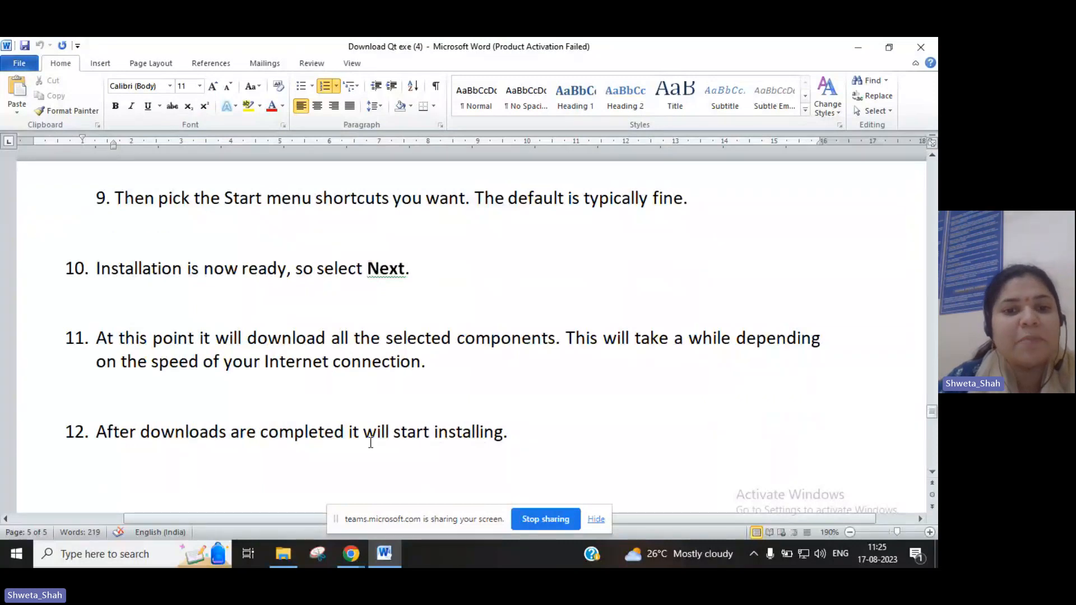
scroll(390, 426, "down", 1)
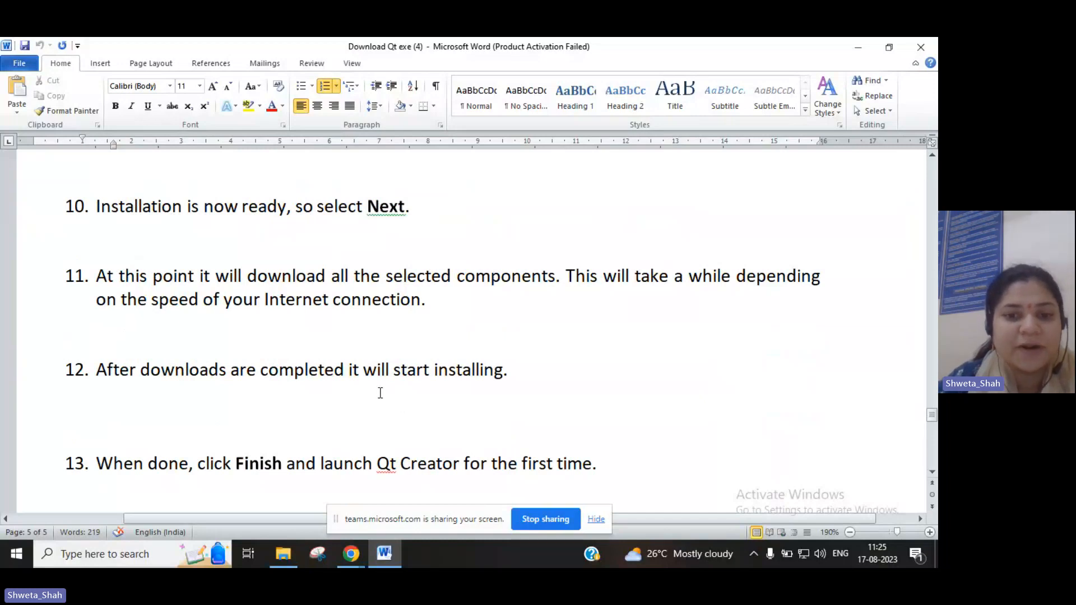
scroll(380, 393, "down", 4)
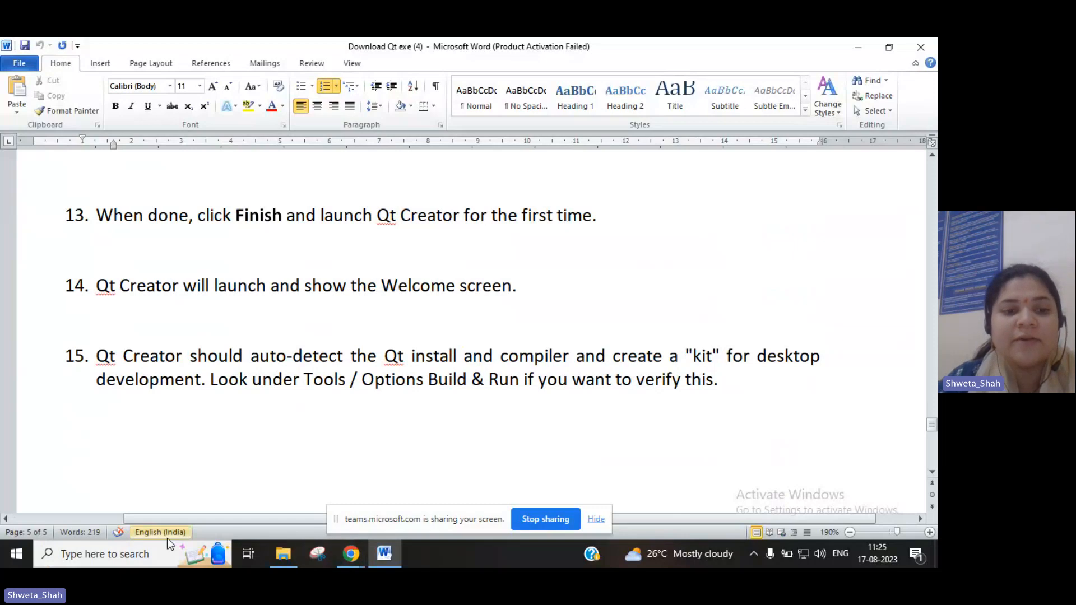
left_click(137, 553)
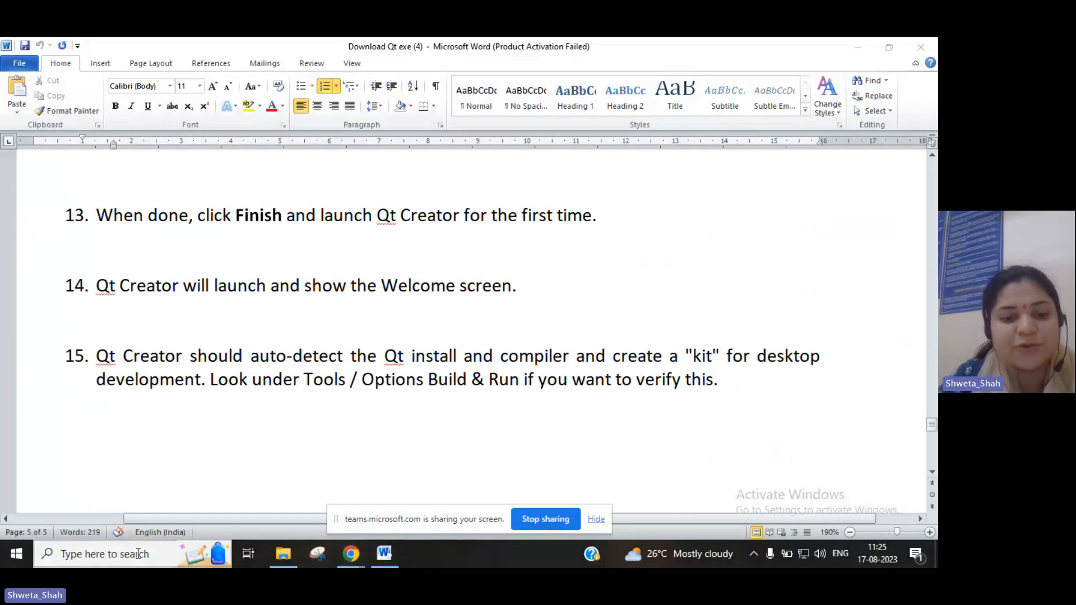
type("qt")
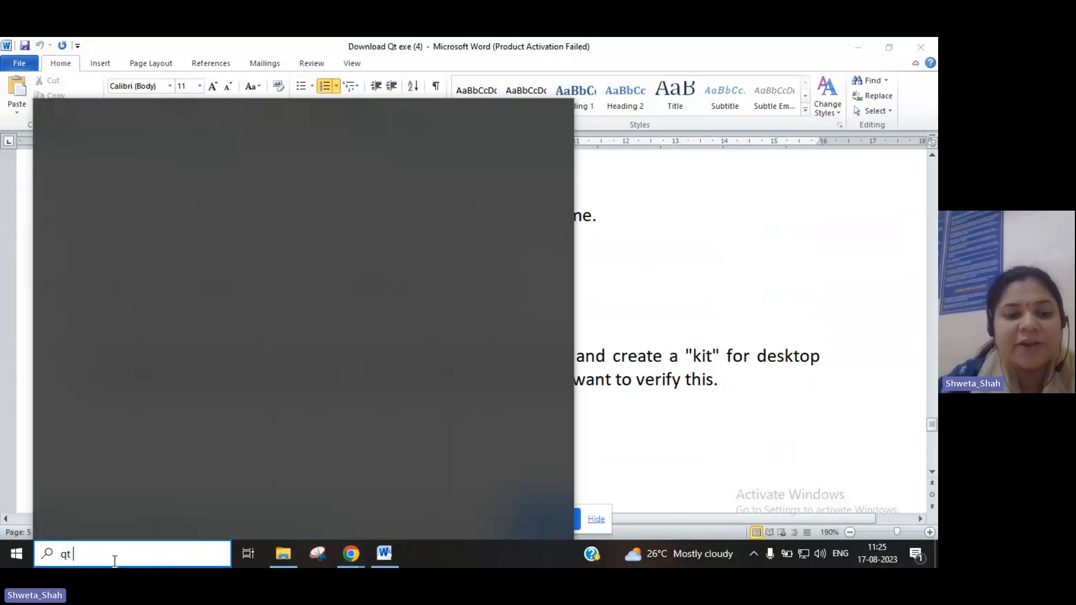
type(" creat")
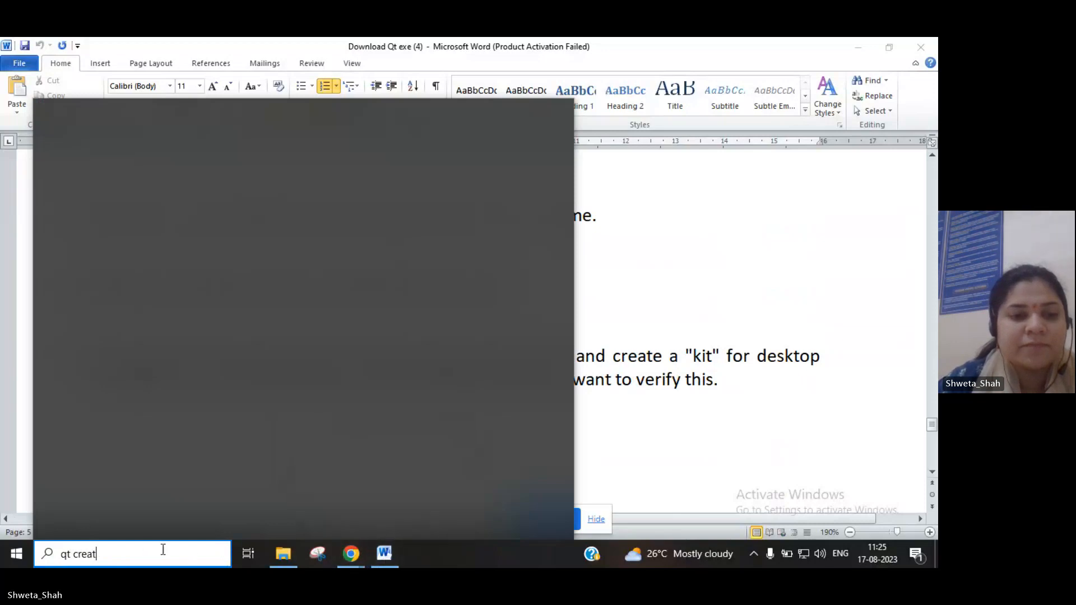
left_click(356, 560)
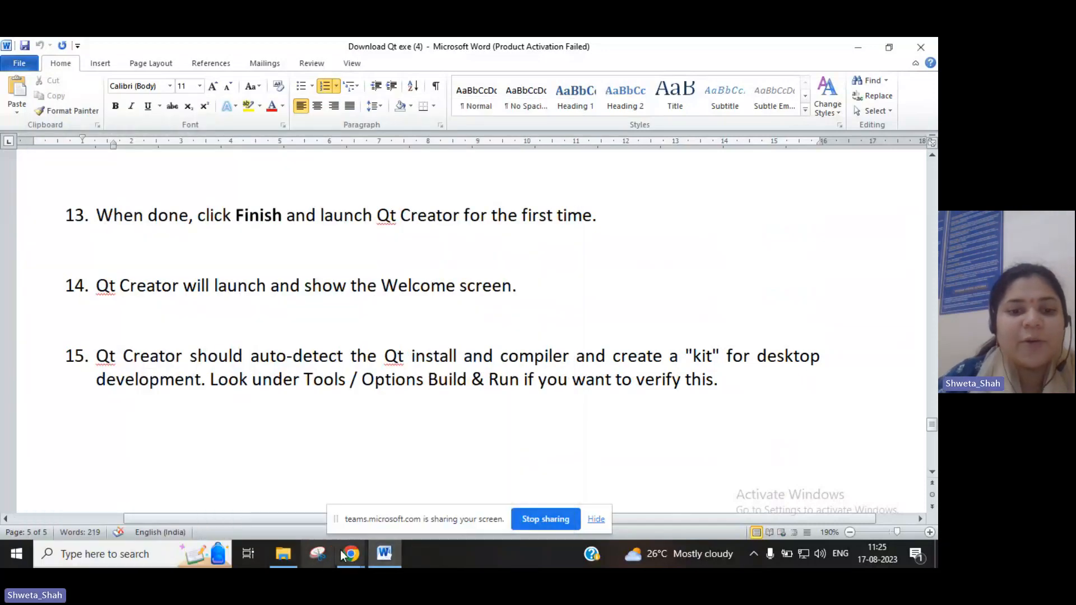
- Search Windows for "qt crea" and try to run Qt Creator 11.0.1 (Community) as administrator
left_click(139, 559)
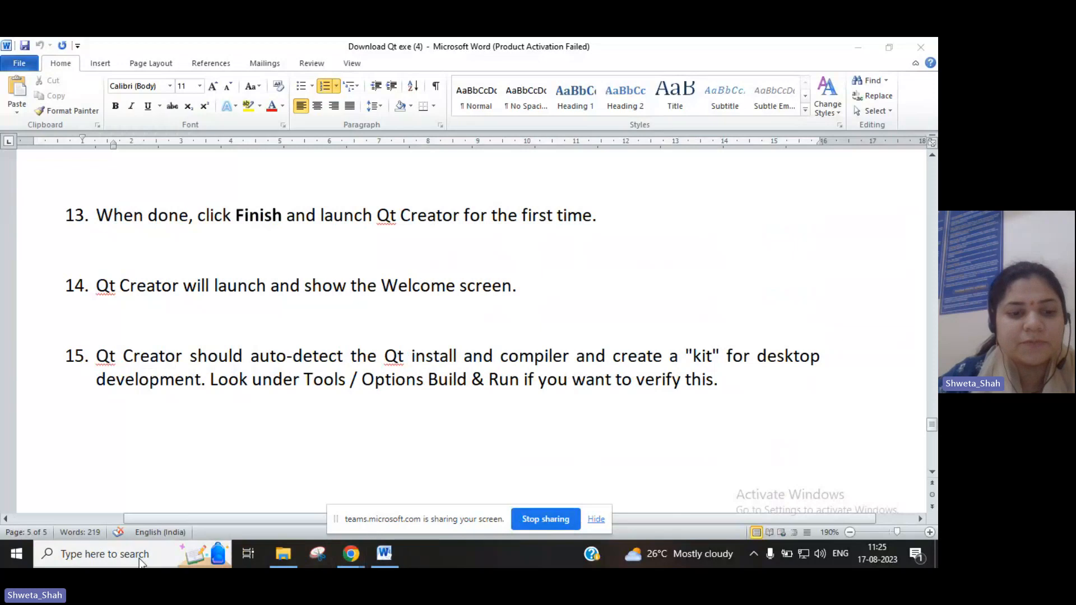
type("qt c")
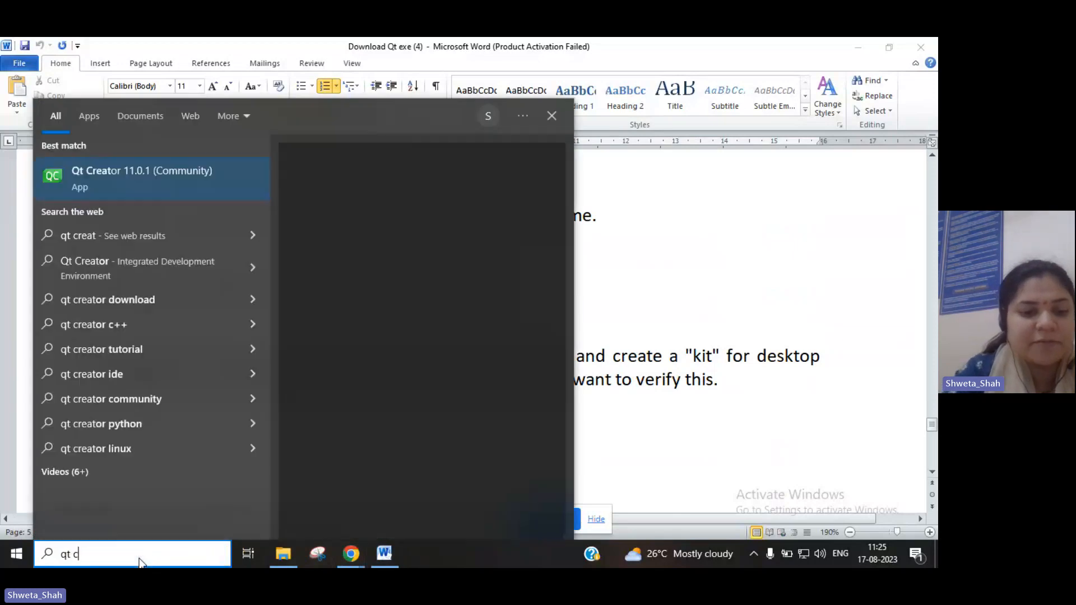
type("rea")
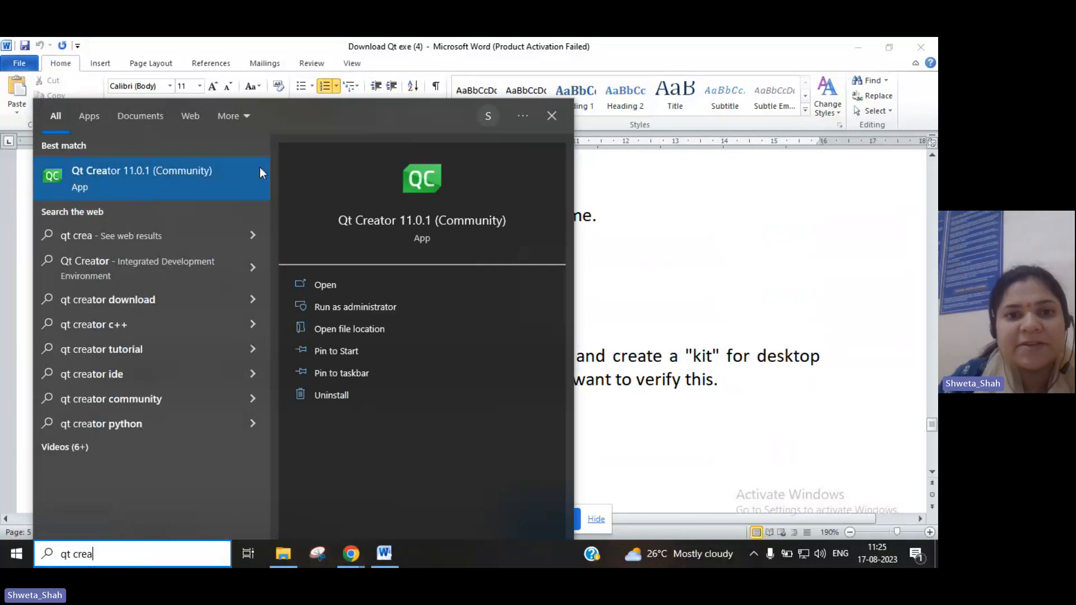
left_click(363, 308)
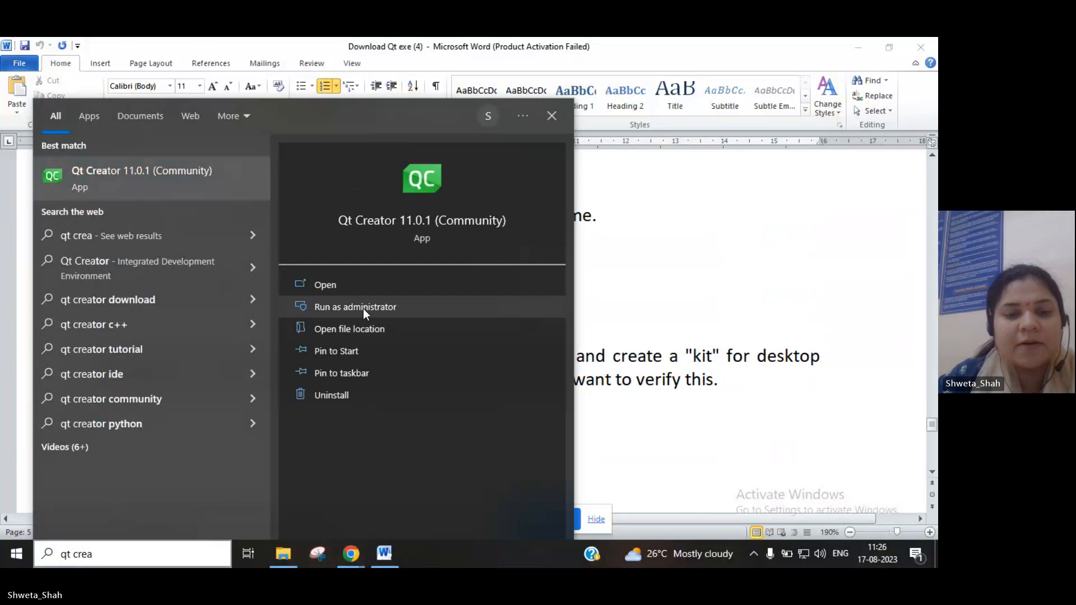
left_click(364, 308)
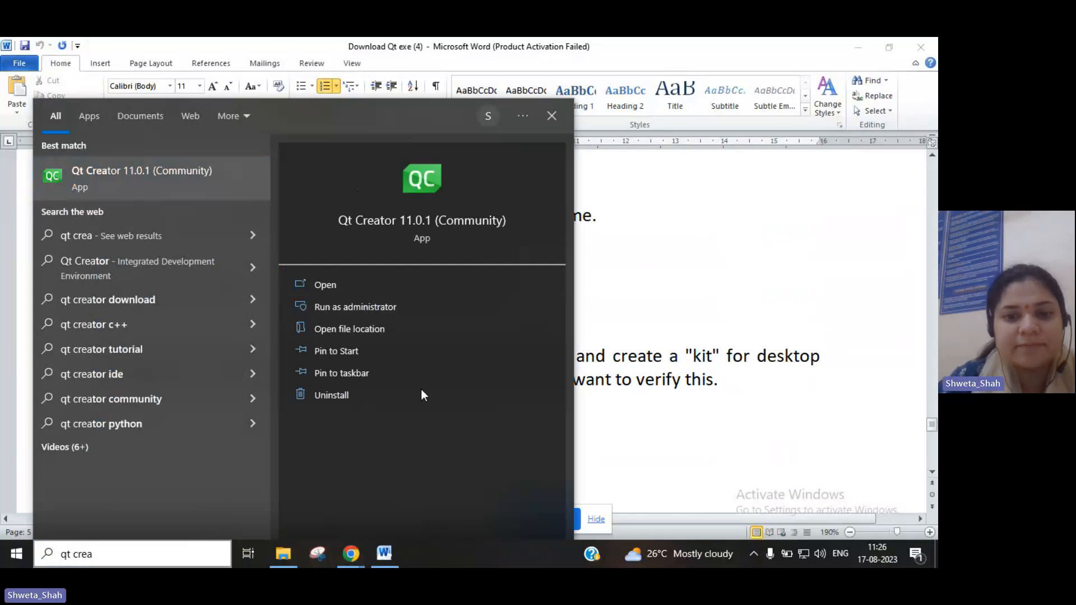
left_click(352, 557)
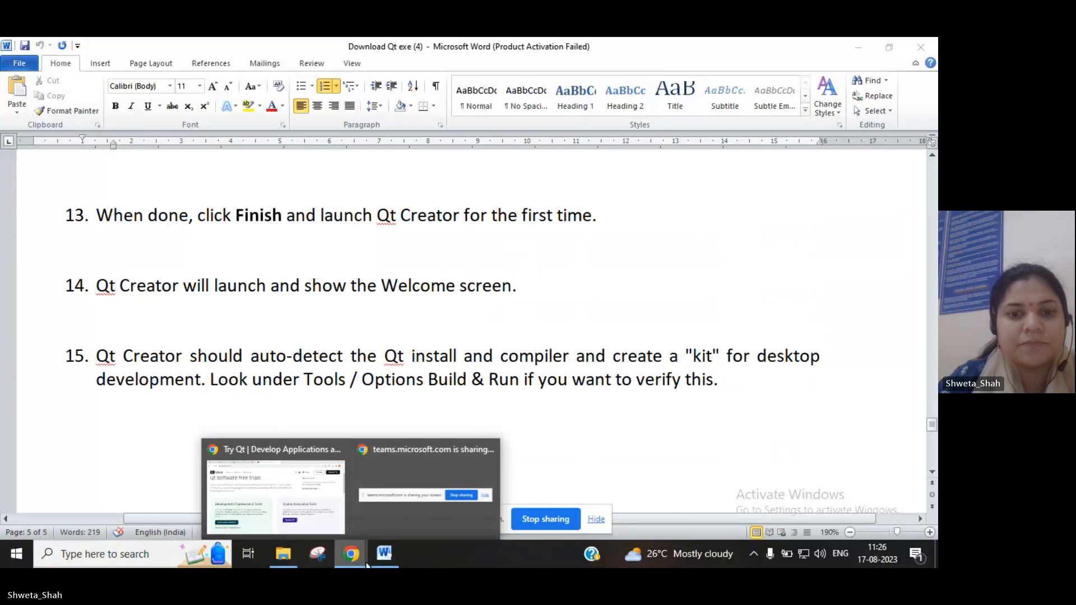
left_click(384, 554)
left_click(349, 554)
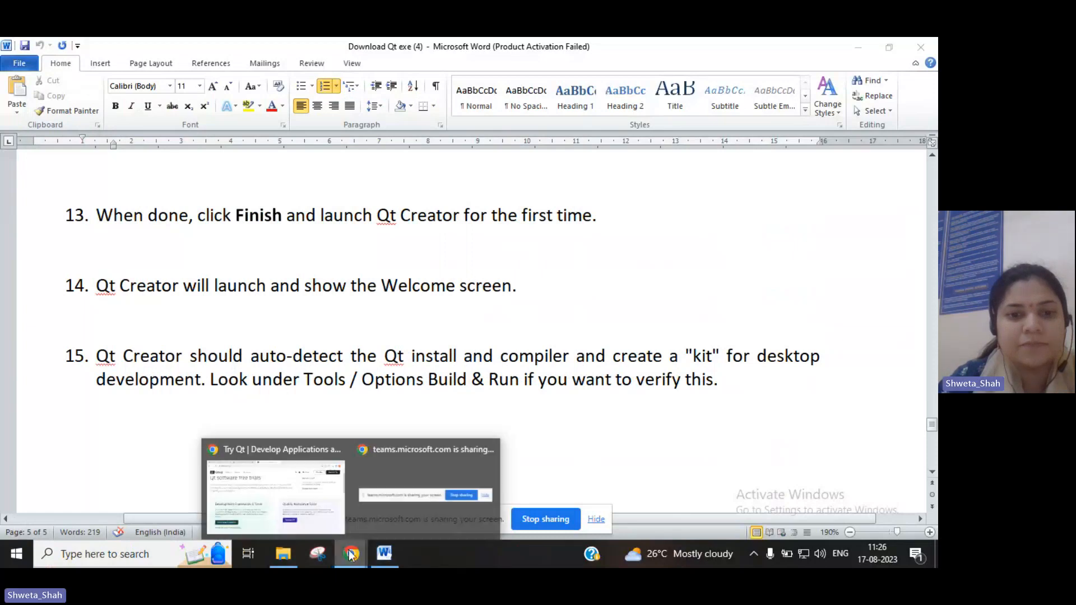
left_click(318, 501)
left_click(254, 52)
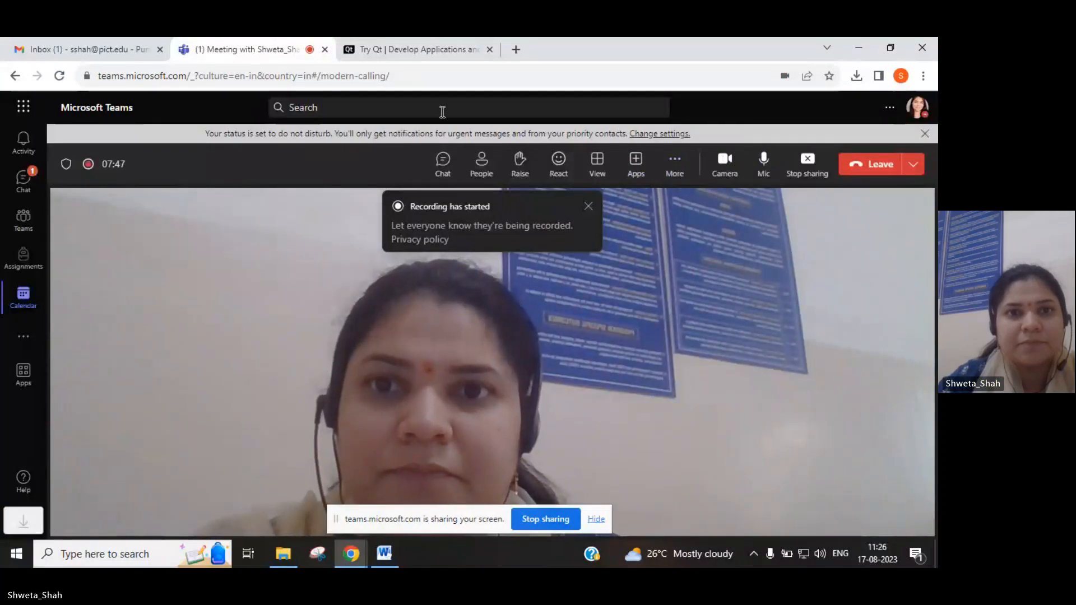
- Search Windows for "qt" and launch Qt Creator 11.0.1 (Community) as administrator
mouse_move(378, 555)
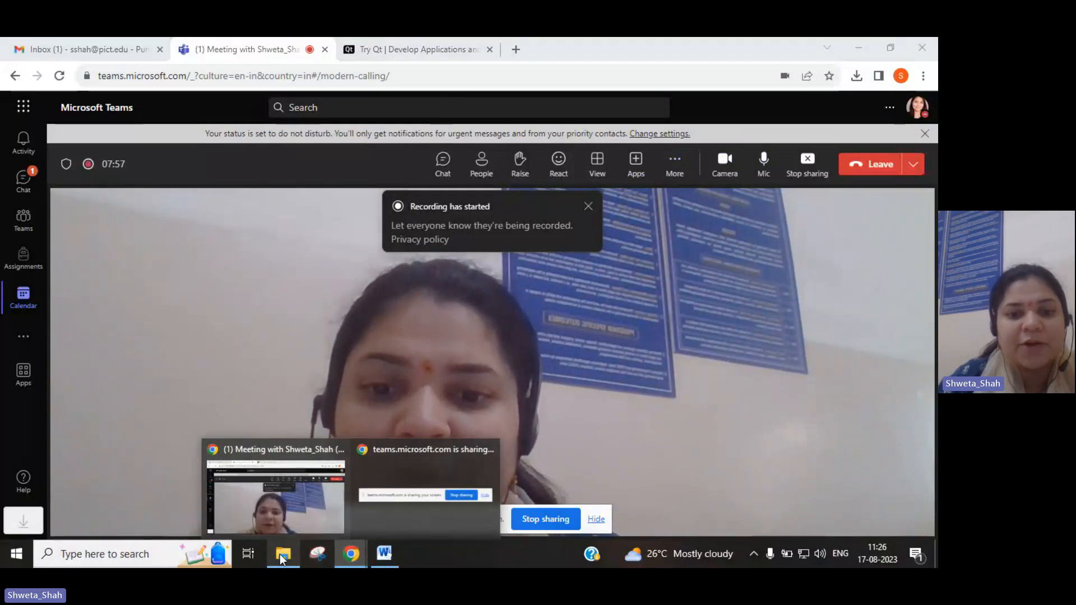
left_click(130, 555)
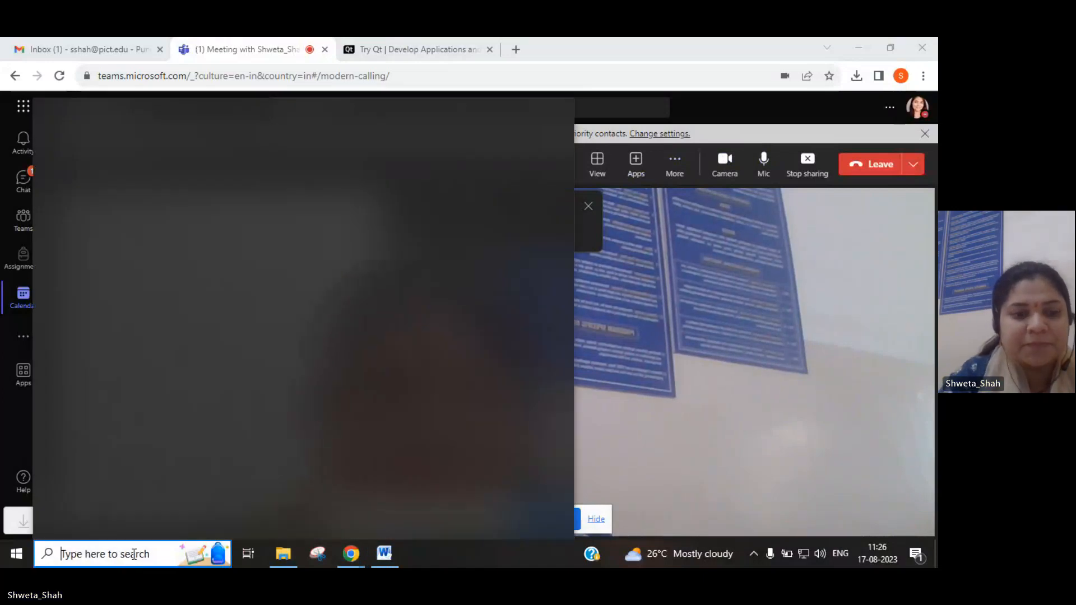
type("qt")
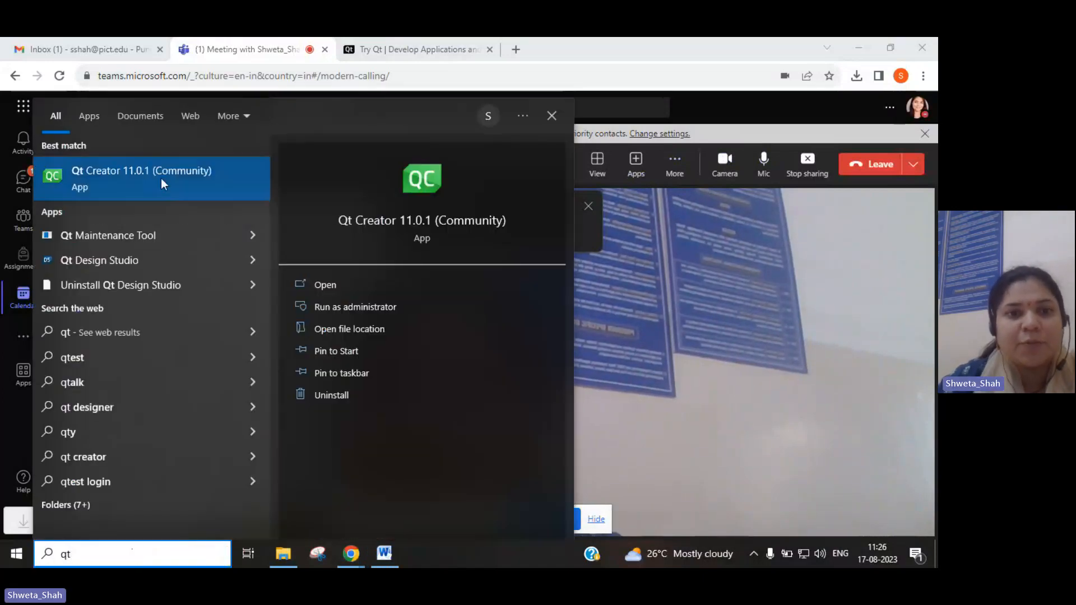
left_click(381, 306)
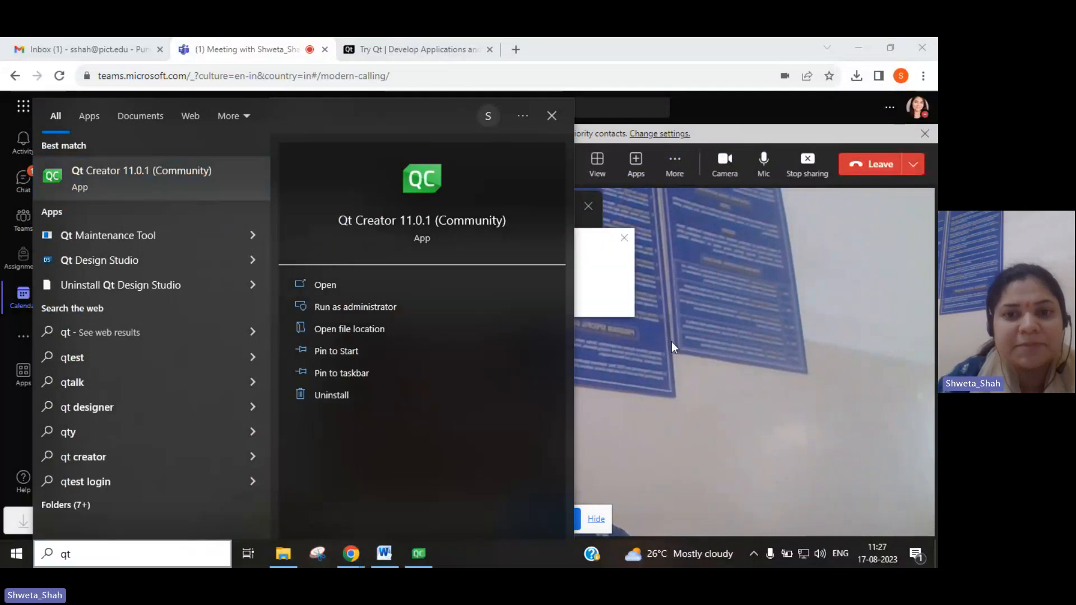
left_click(653, 313)
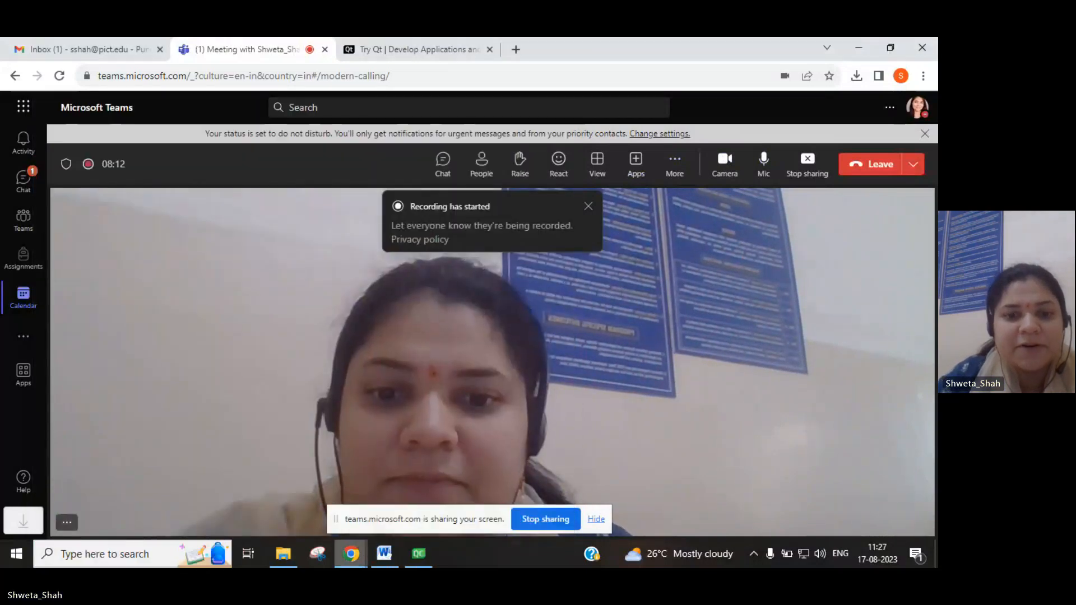
left_click(417, 554)
left_click(605, 301)
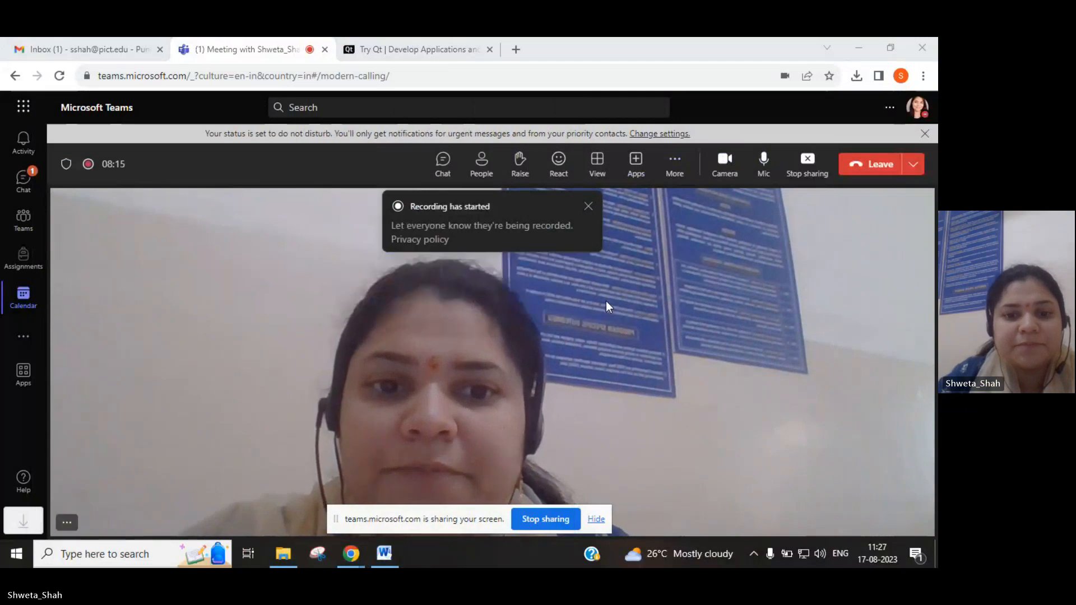
- Switch back to the Word guide and review its component selection page with the MinGW 11.2.0 64-bit option
mouse_move(351, 562)
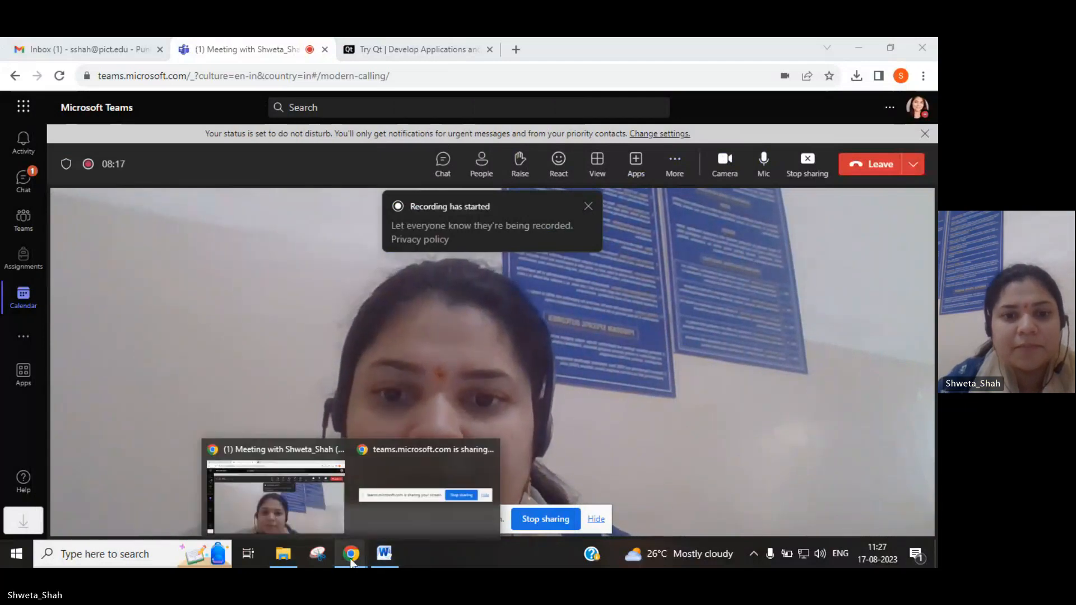
left_click(271, 503)
left_click(375, 558)
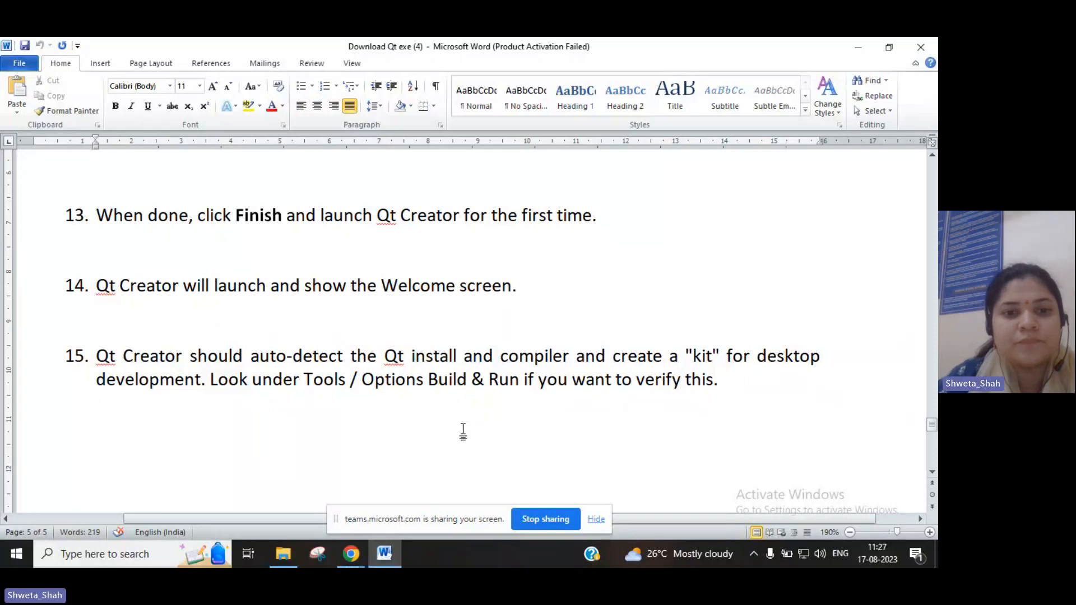
scroll(463, 431, "up", 10)
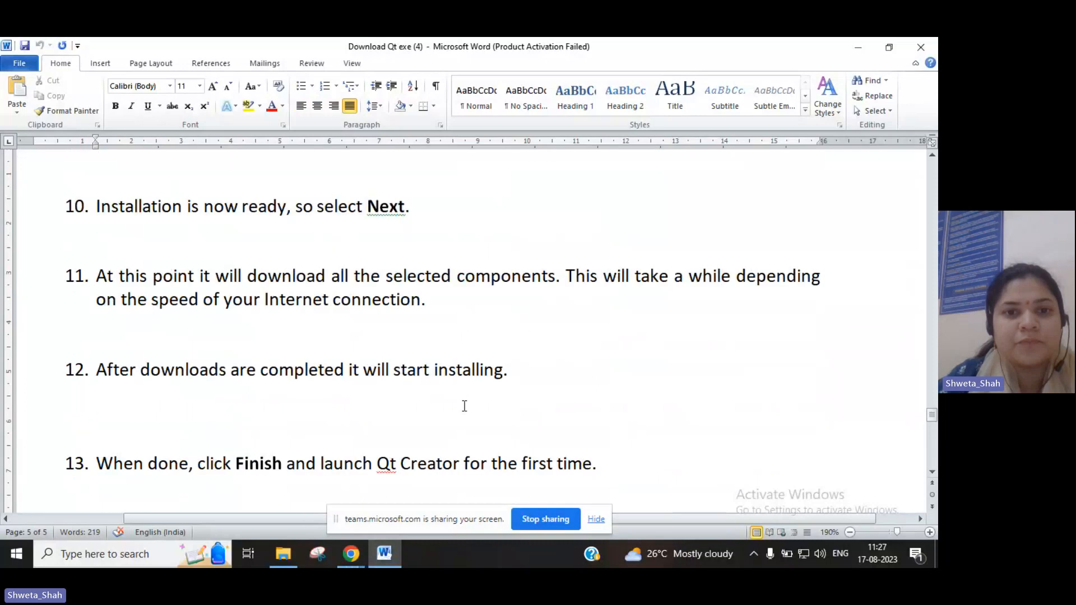
scroll(463, 405, "up", 6)
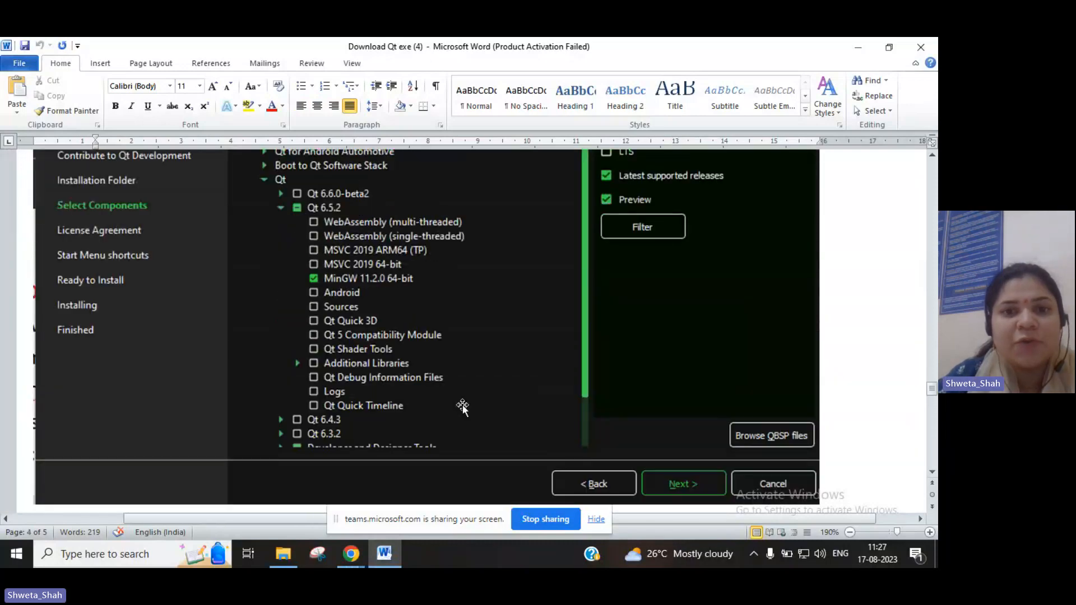
scroll(463, 404, "up", 10)
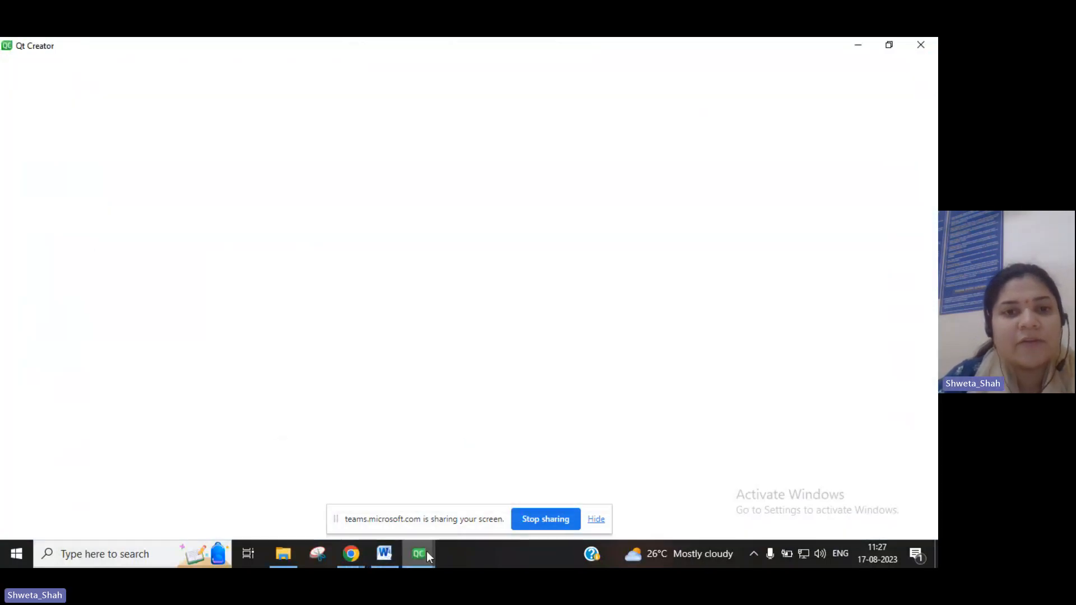
- Switch to the main Qt Creator window with the Welcome screen
mouse_move(426, 552)
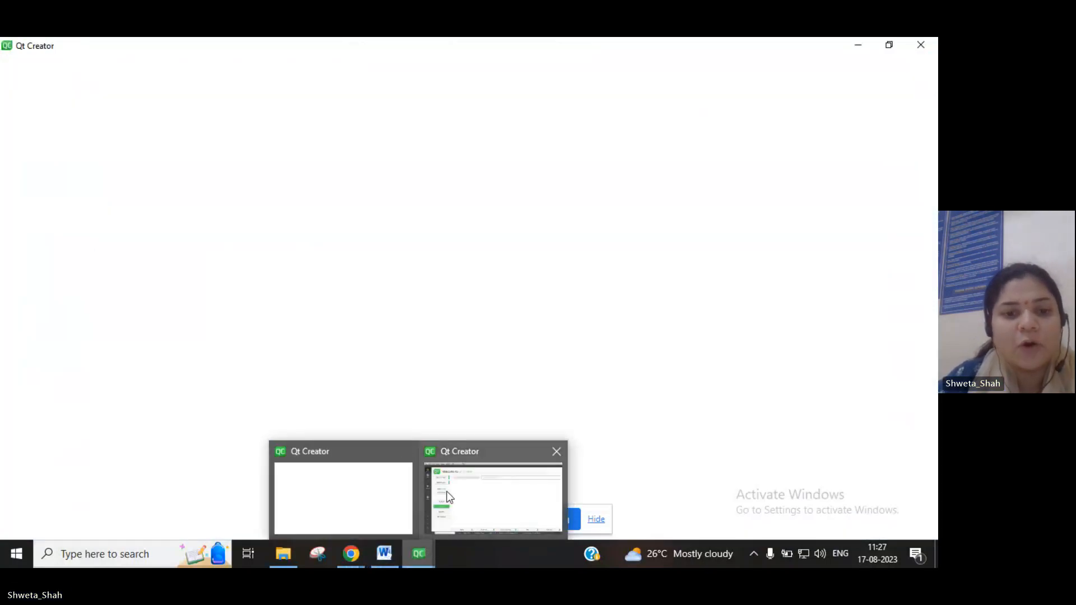
left_click(463, 493)
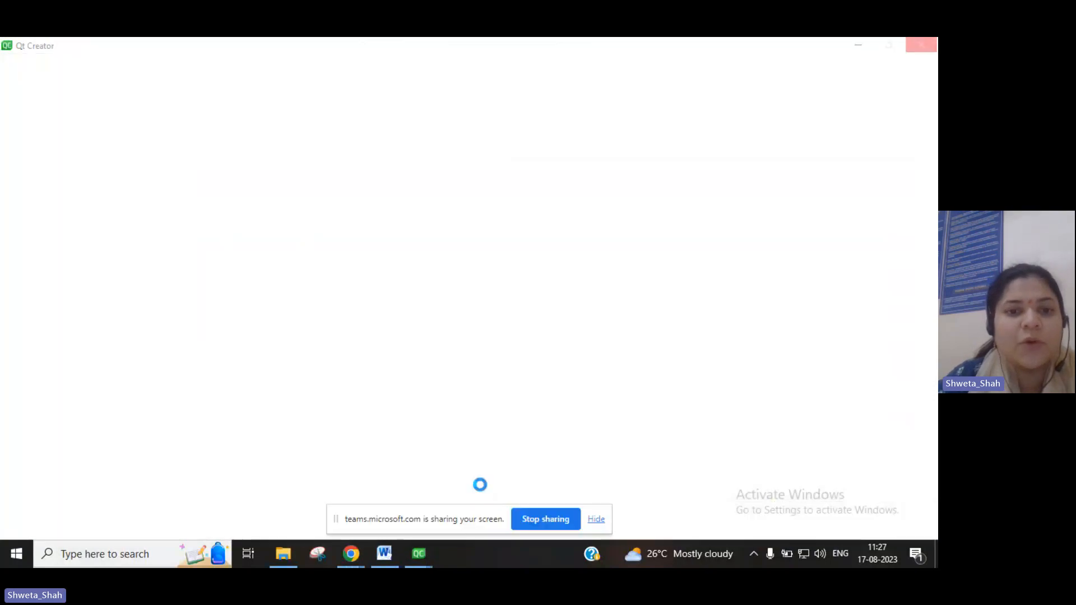
mouse_move(423, 557)
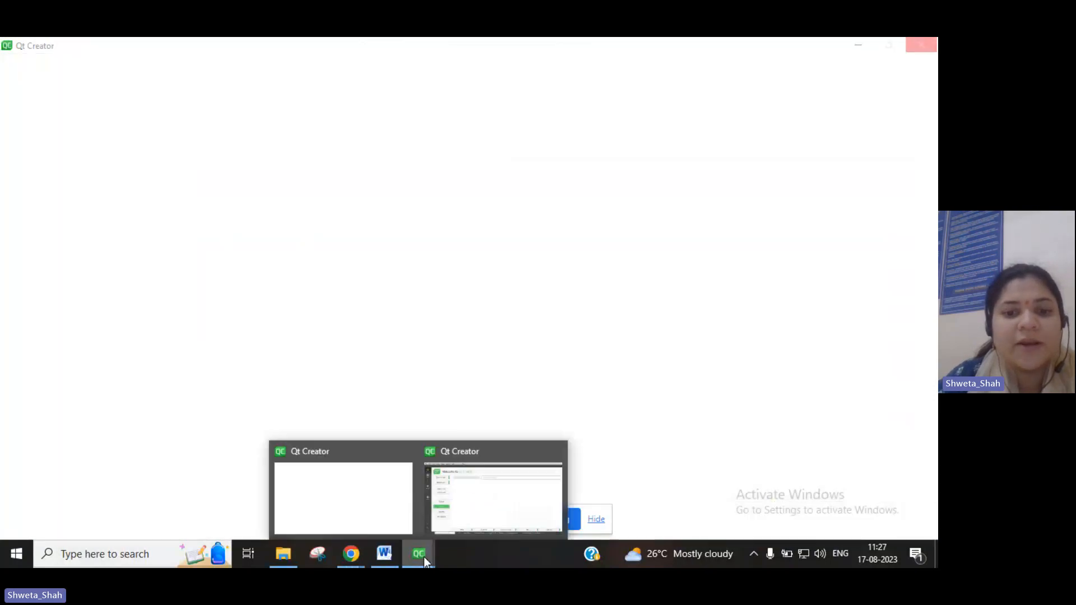
left_click(456, 505)
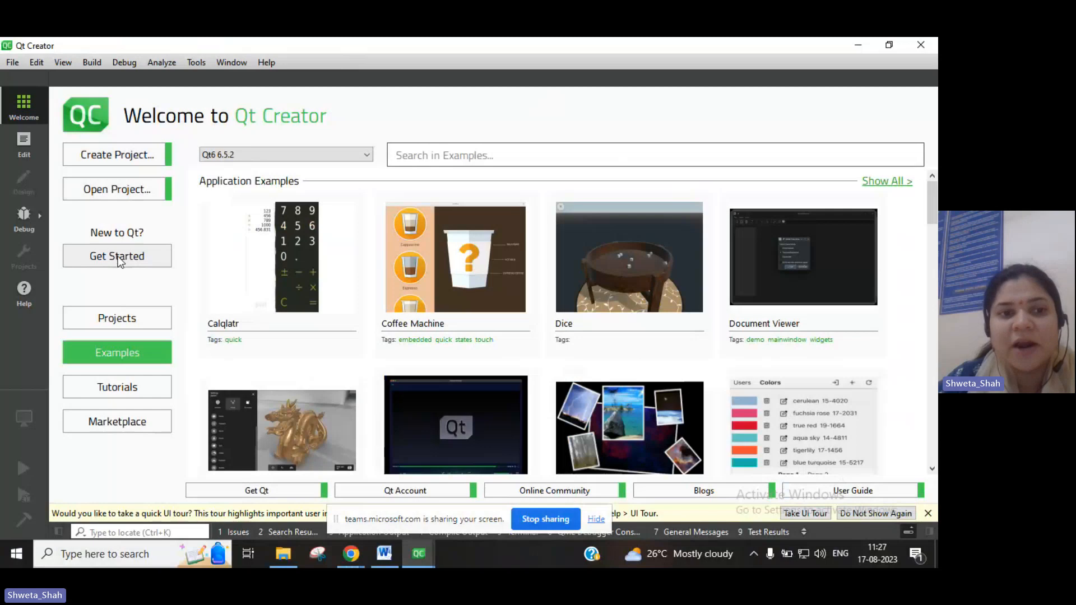
- Start a new project from the Qt Widgets Application template and name it FirstProject, keeping the default Documents location
left_click(130, 155)
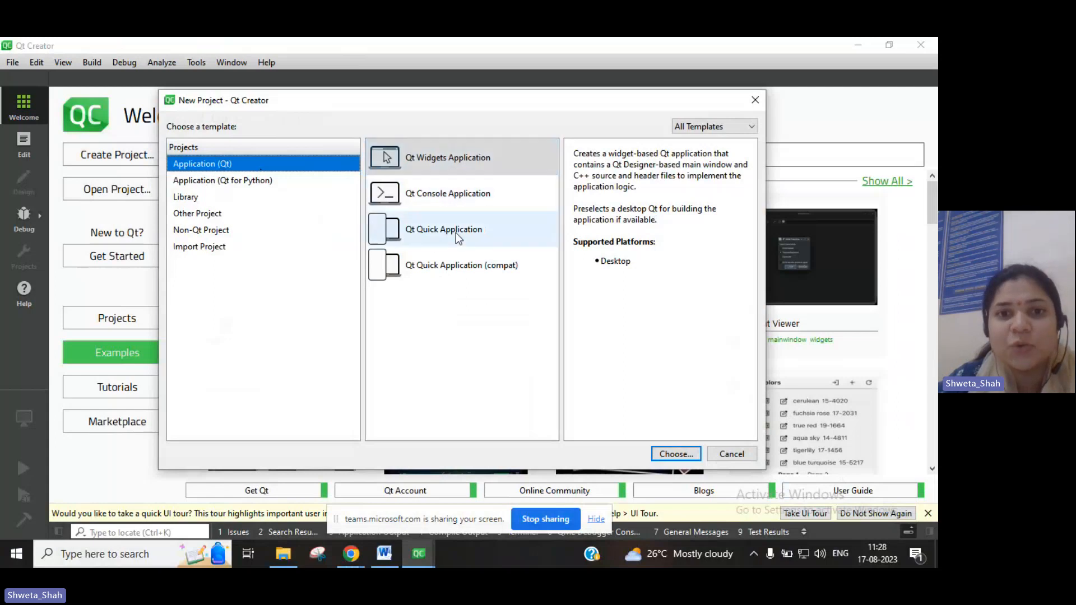
left_click(465, 162)
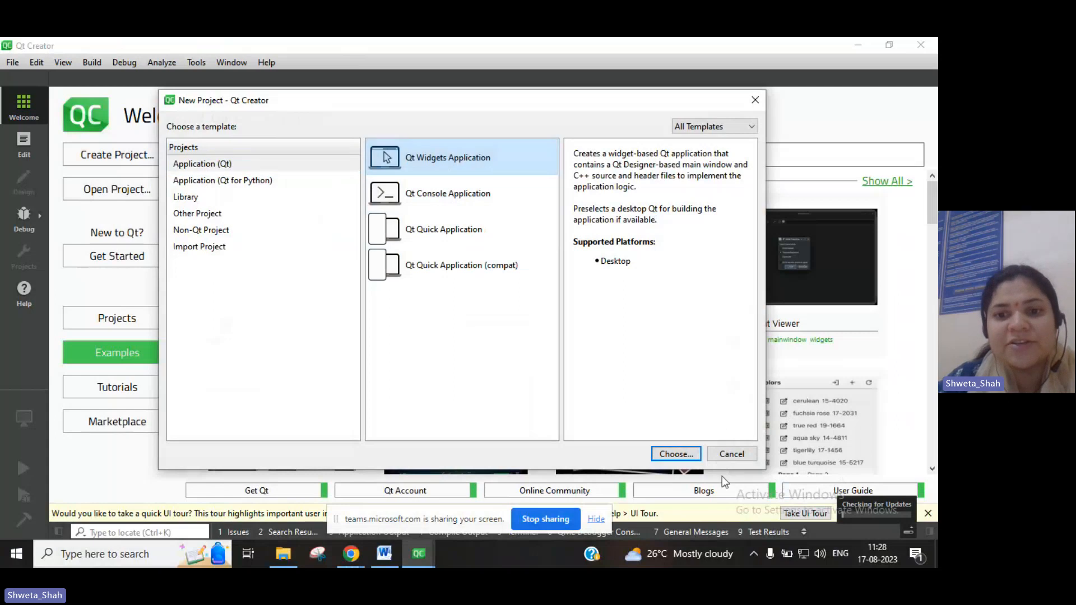
left_click(678, 454)
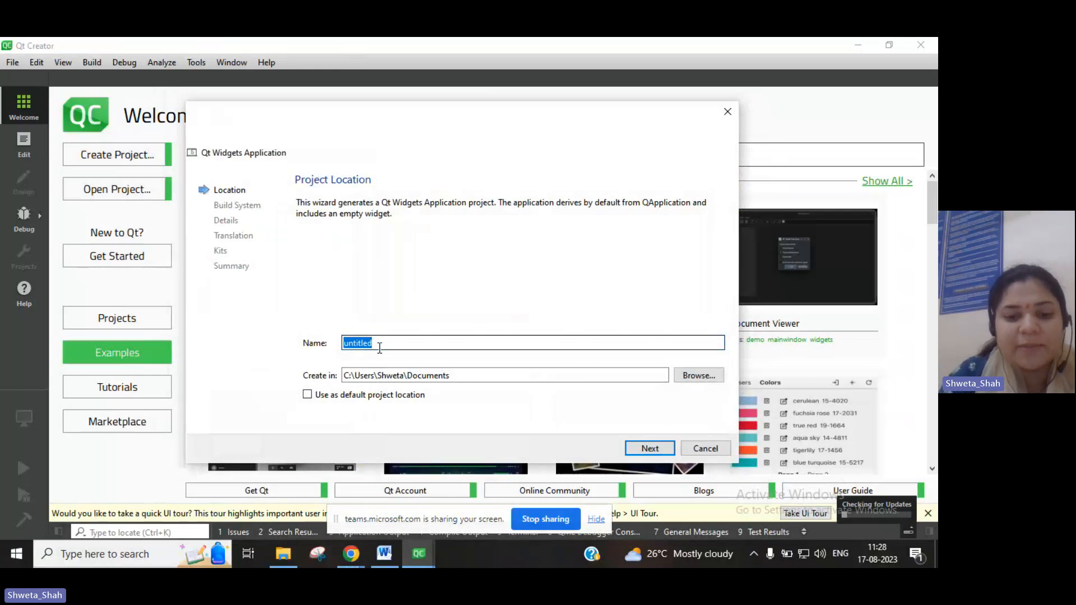
type("First")
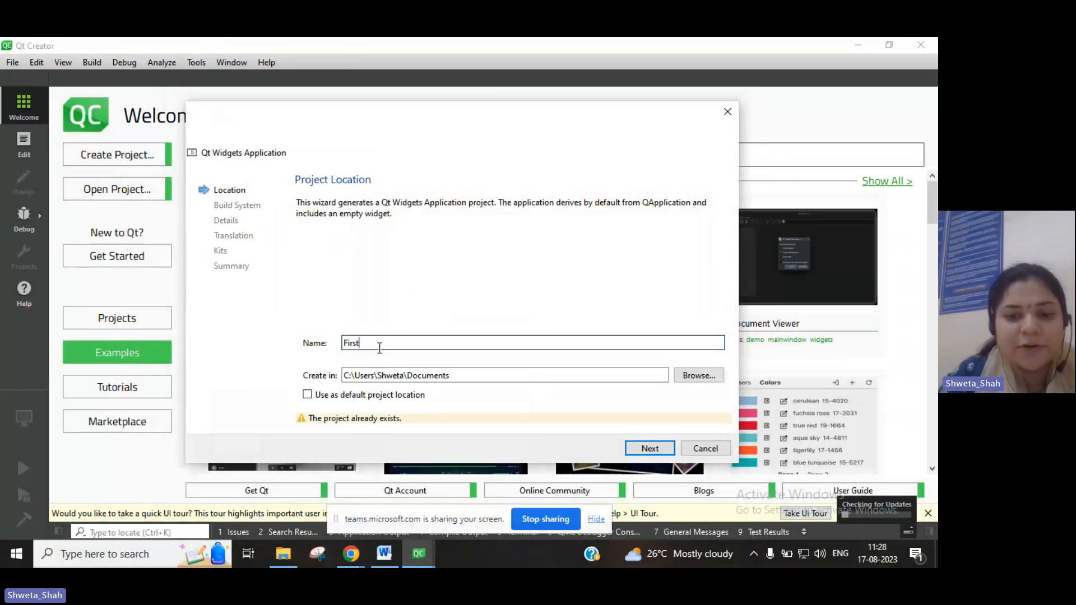
type("Proje")
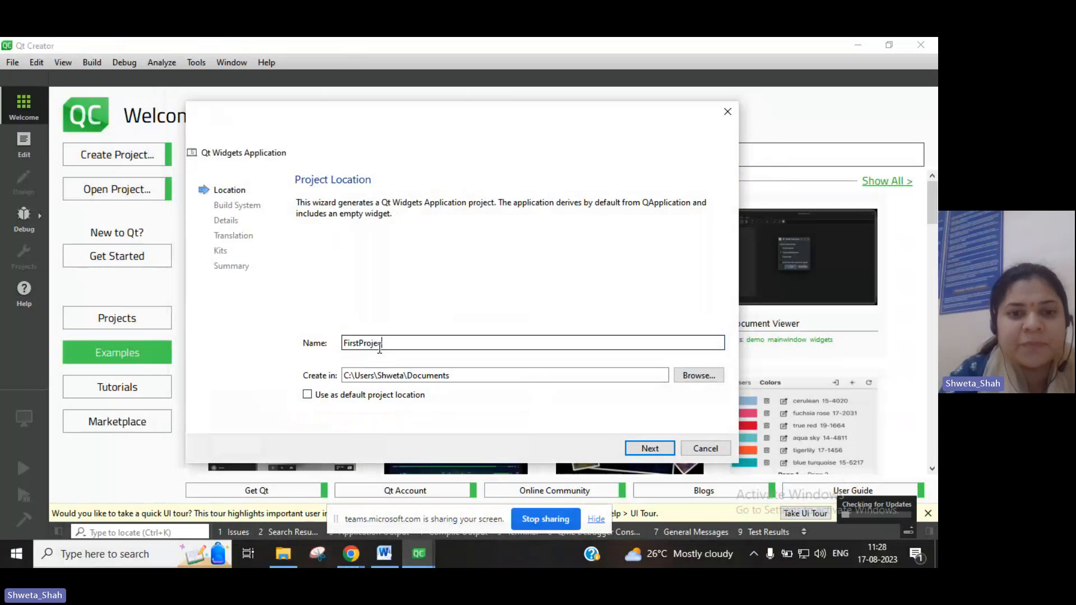
type("ct")
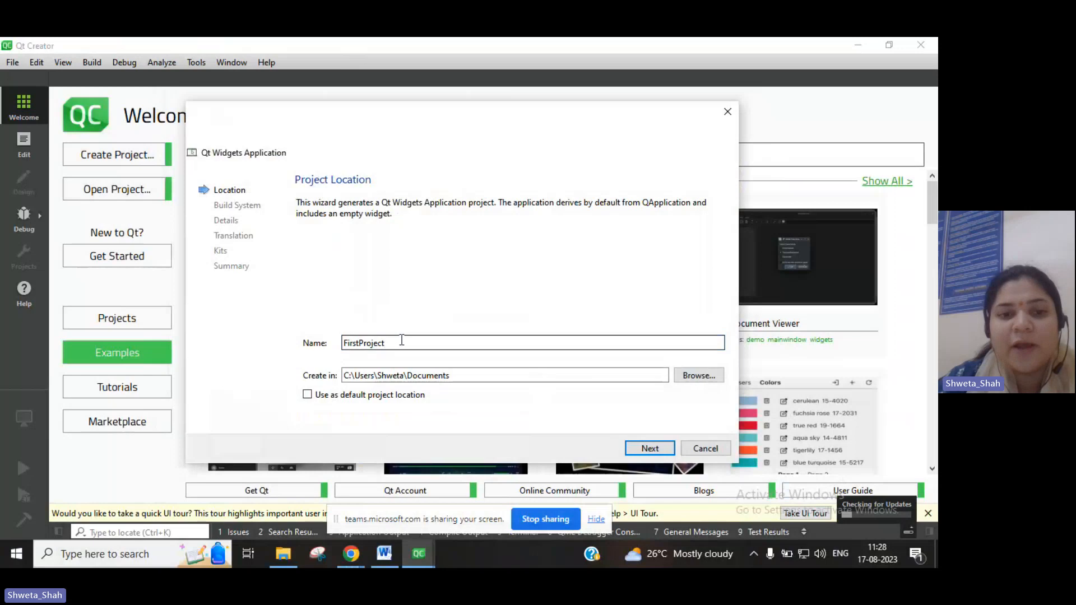
left_click(646, 448)
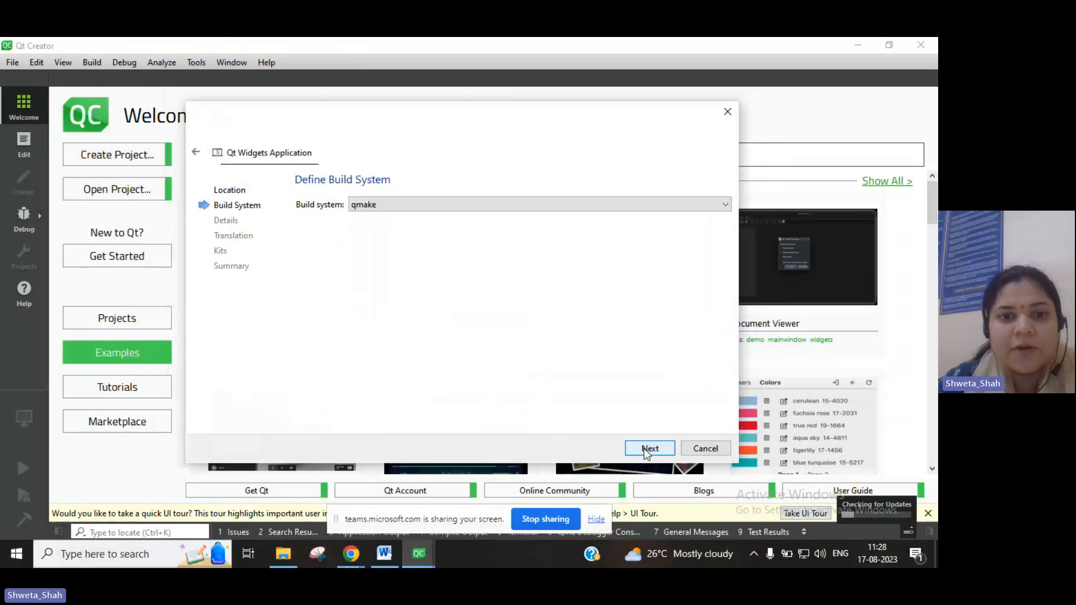
- Choose qmake as the project's build system and continue to the class information
left_click(415, 210)
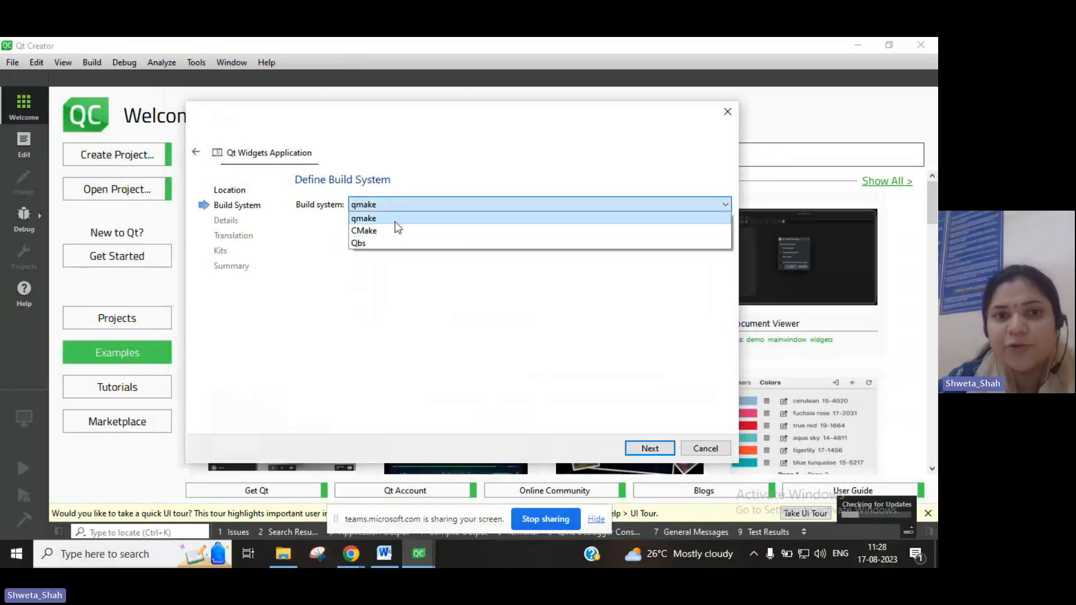
left_click(399, 221)
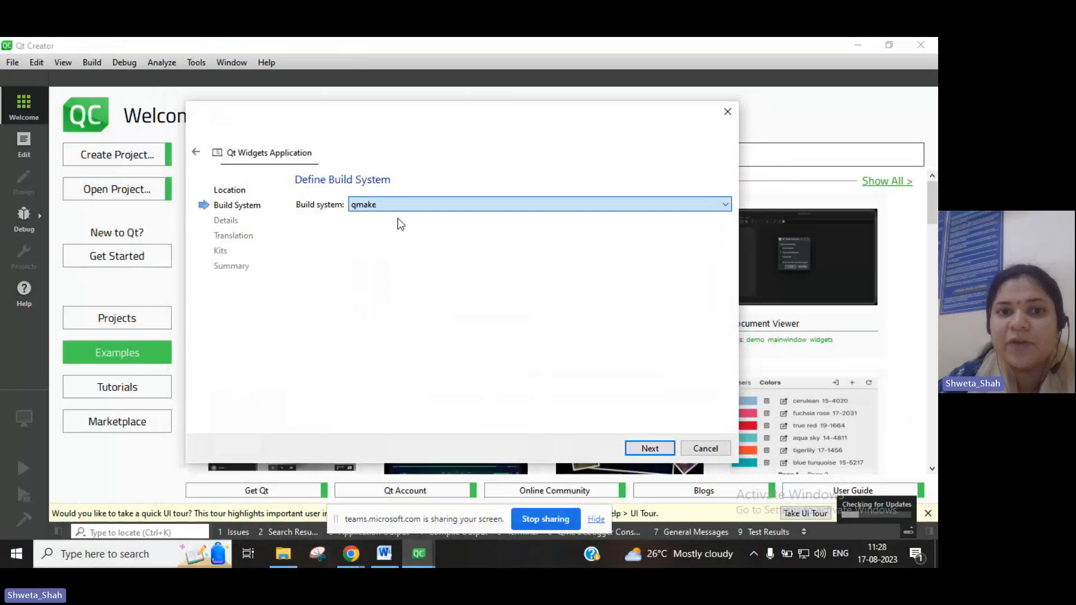
left_click(659, 450)
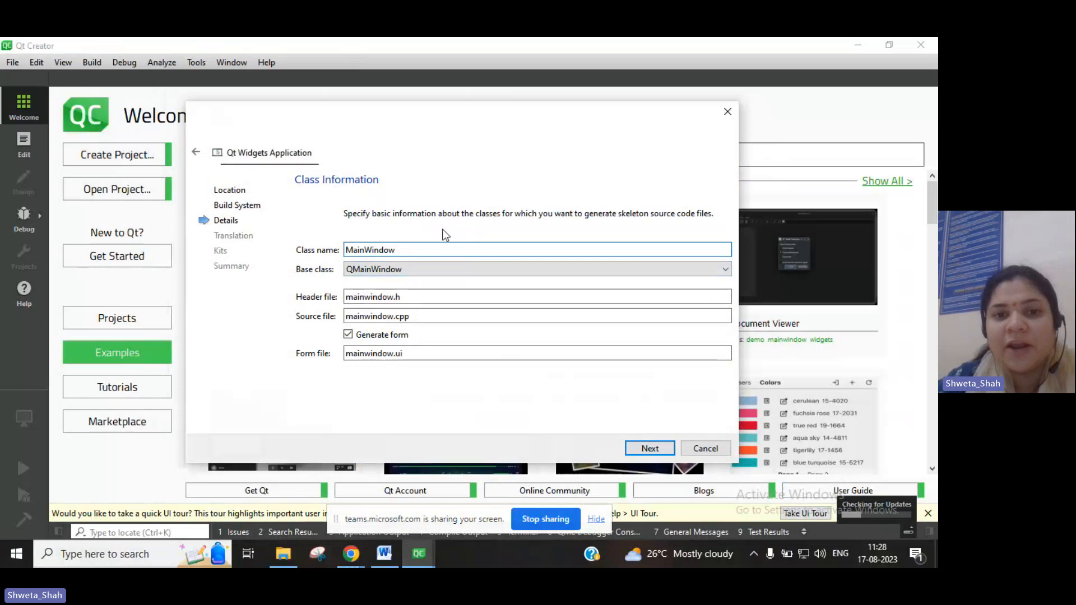
- Set the class name to FirstProject, keeping QMainWindow as the base class and form generation enabled
key("BackSpace")
key("BackSpace")
key("BackSpace")
key("BackSpace")
key("BackSpace")
key("BackSpace")
key("BackSpace")
key("BackSpace")
key("BackSpace")
key("BackSpace")
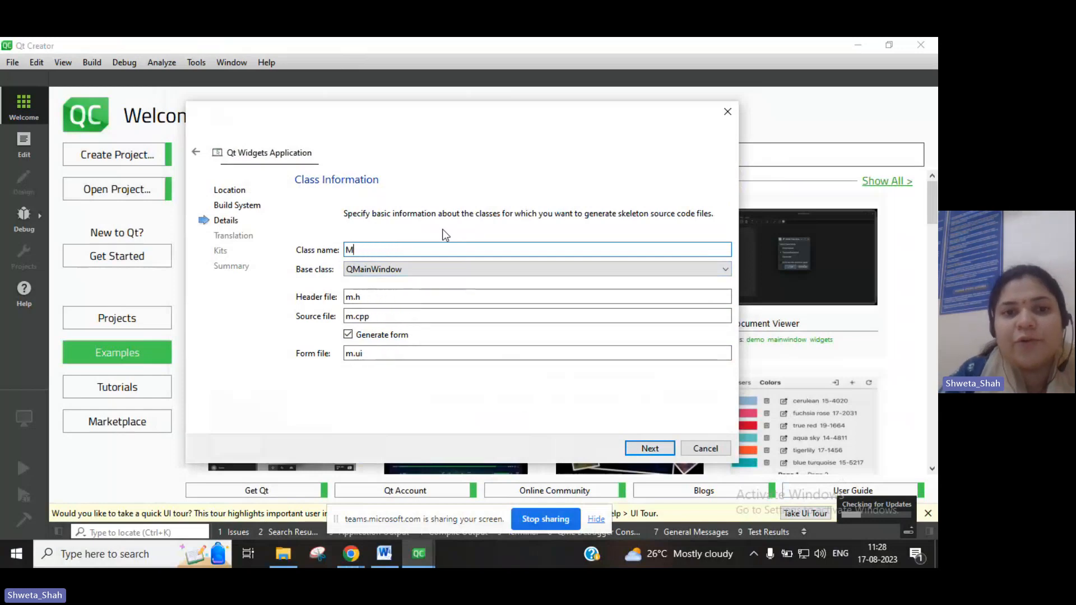
type("Firs")
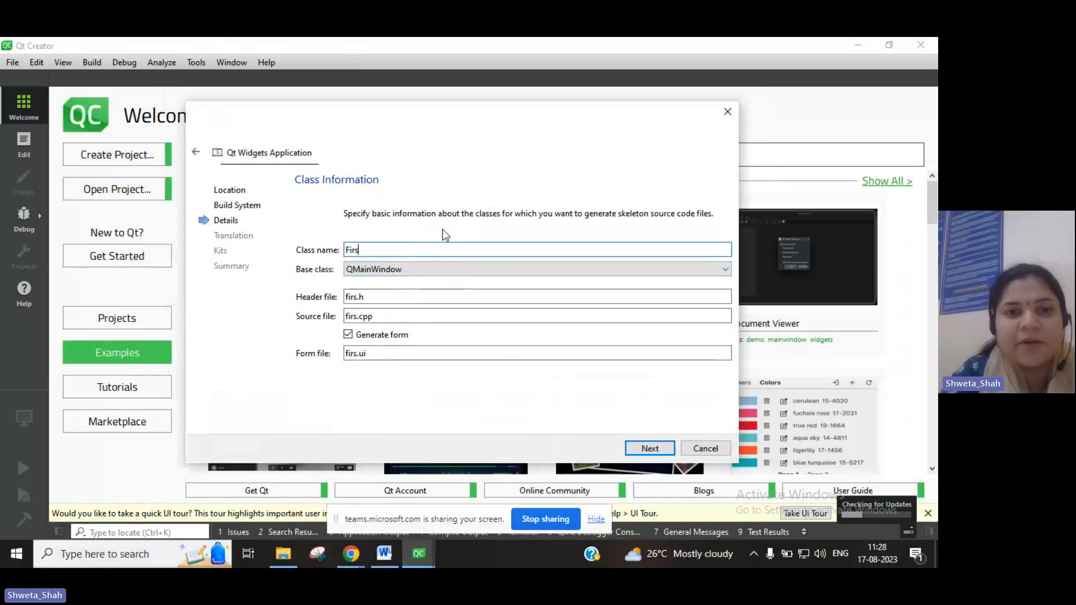
type("t")
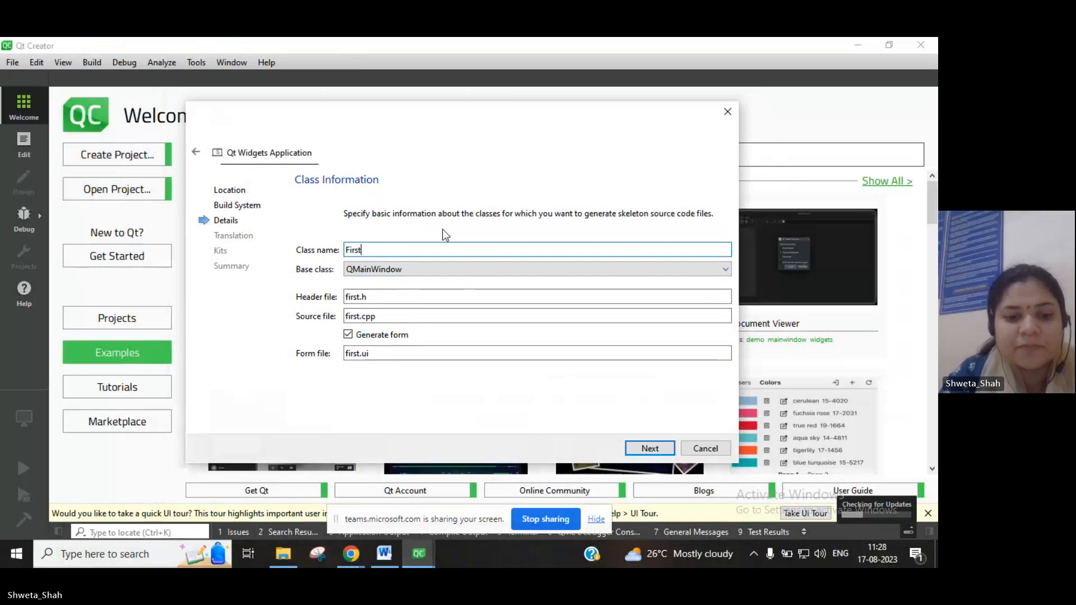
type("Project")
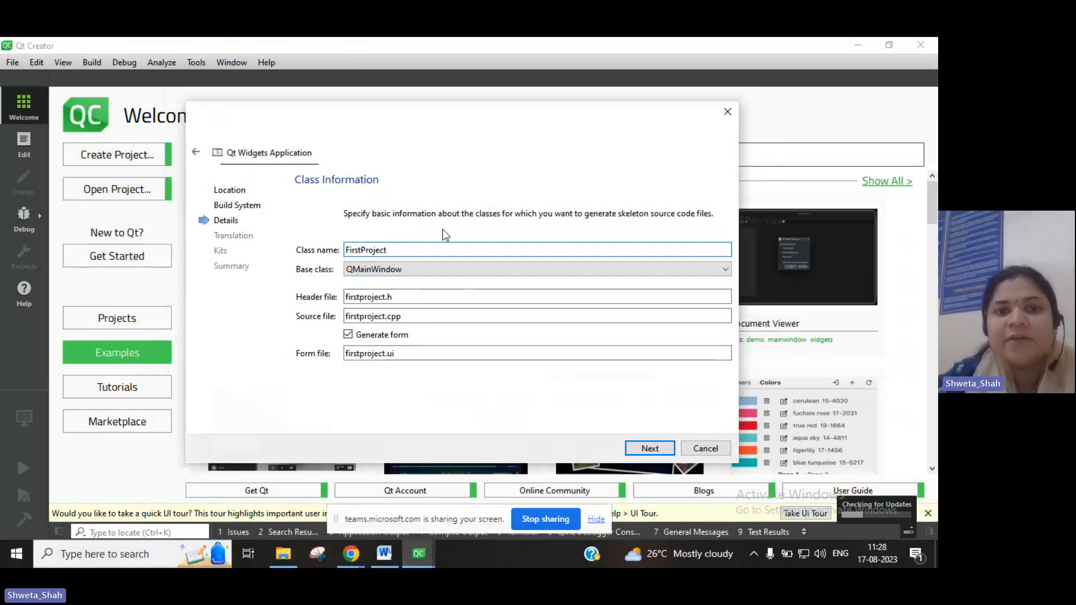
left_click(645, 448)
- Accept the default translation, the Desktop Qt 6.5.2 MinGW 64-bit kit and no version control, and finish creating the project
left_click(645, 448)
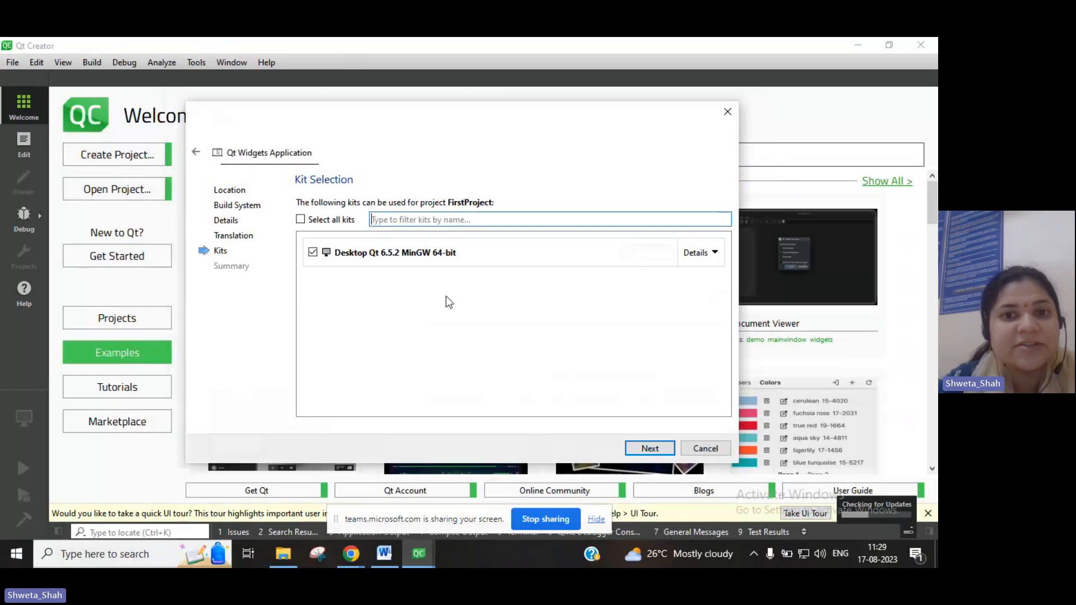
left_click(650, 450)
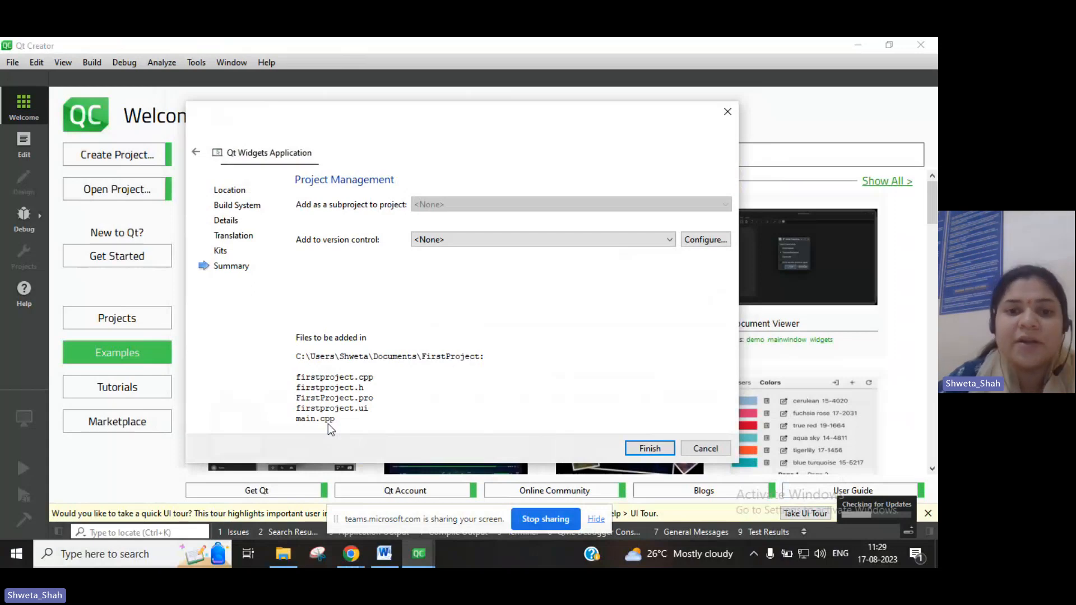
left_click(660, 449)
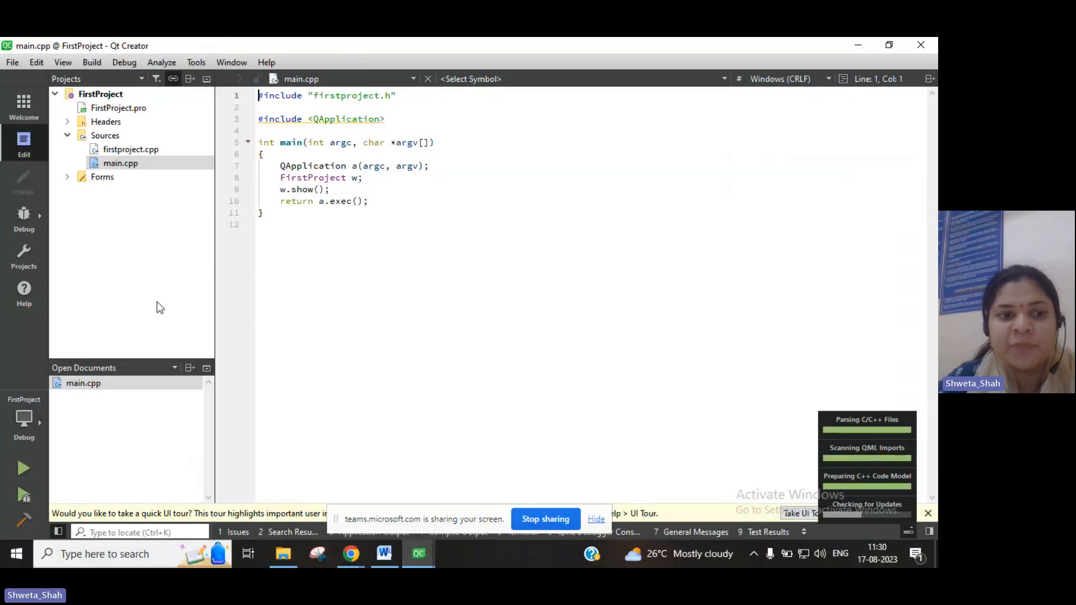
- Build FirstProject, cancelling the first build and starting the build again
right_click(100, 96)
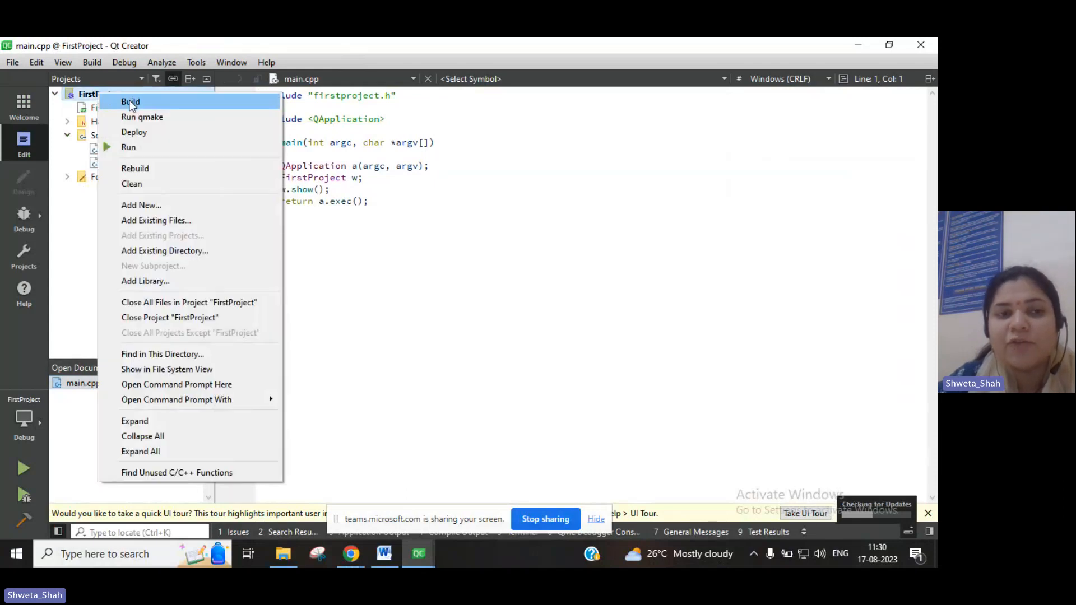
left_click(132, 105)
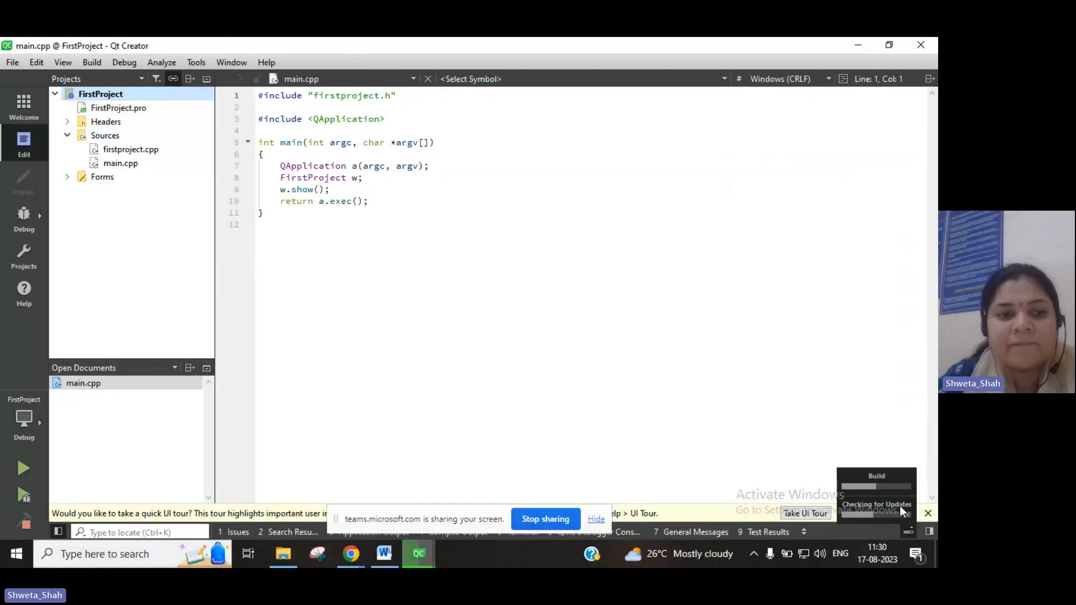
left_click(29, 518)
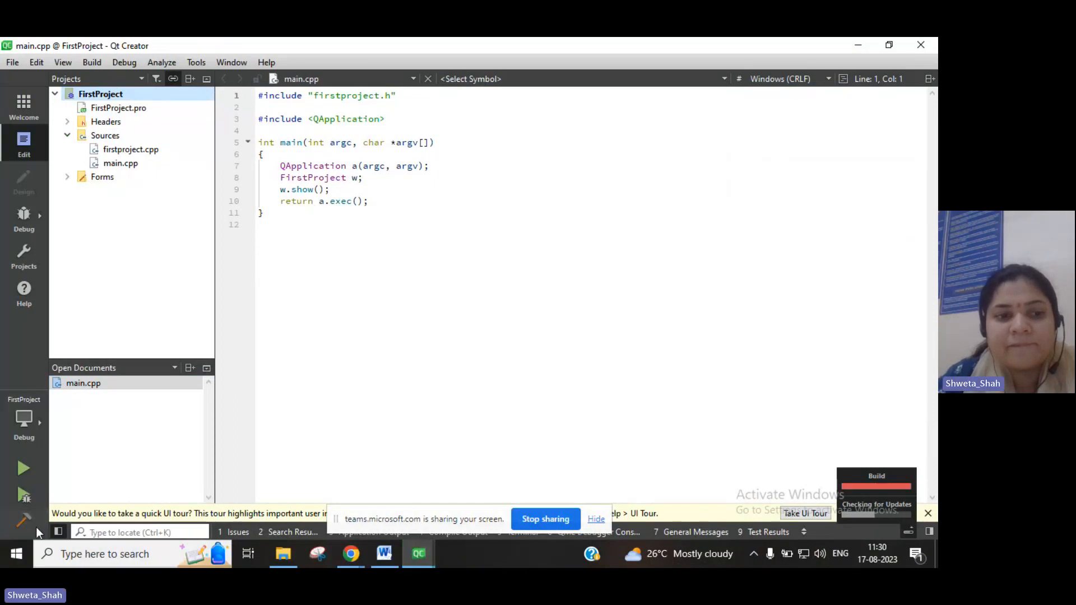
left_click(29, 517)
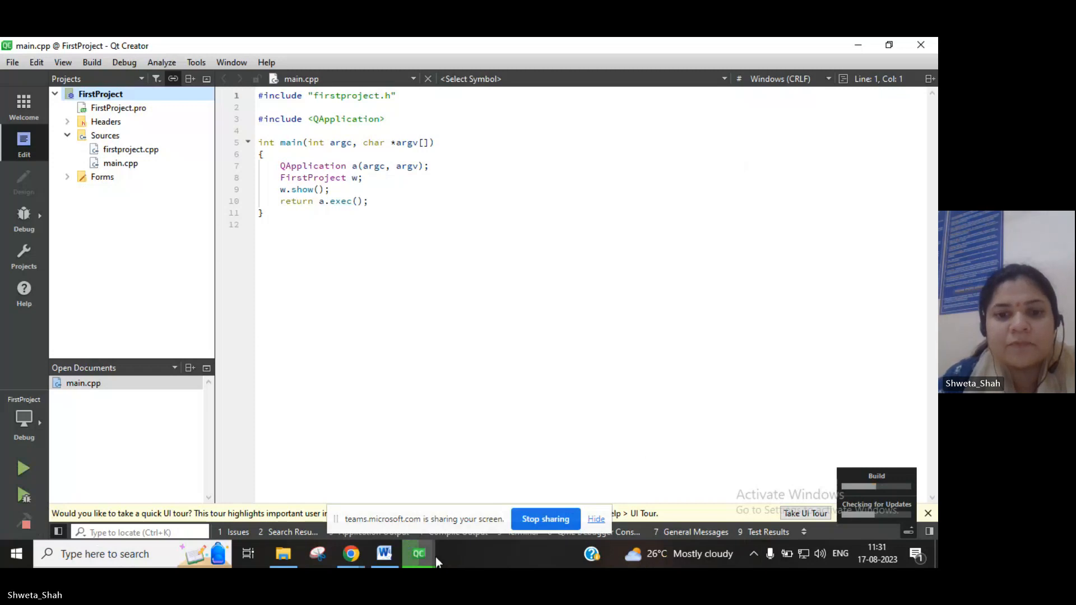
- Check the other Qt Creator window with the Welcome screen and return to the FirstProject window showing main.cpp
left_click(420, 556)
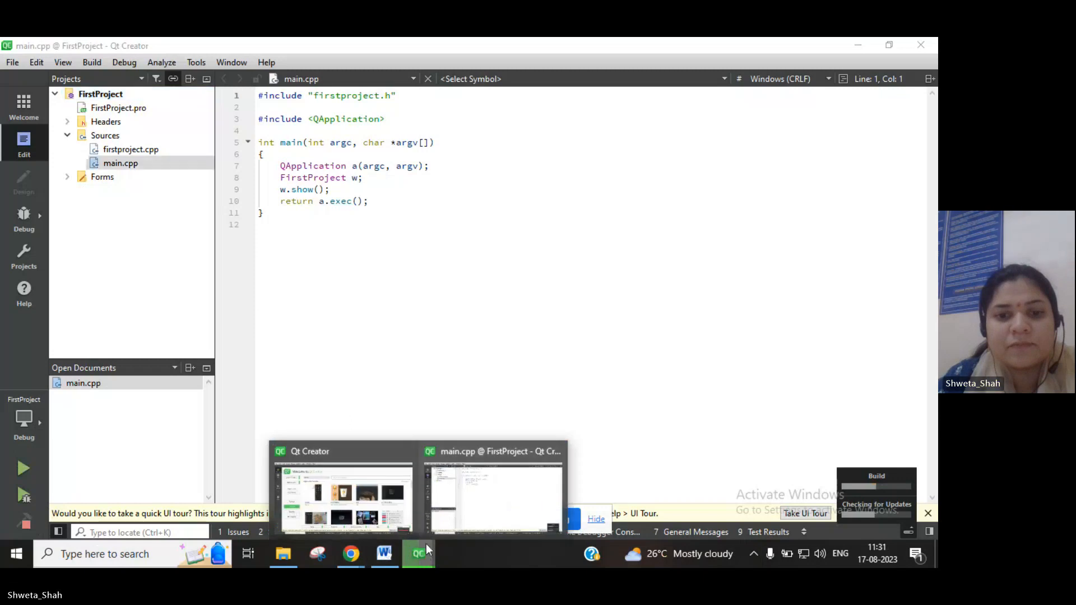
left_click(409, 452)
key("Return")
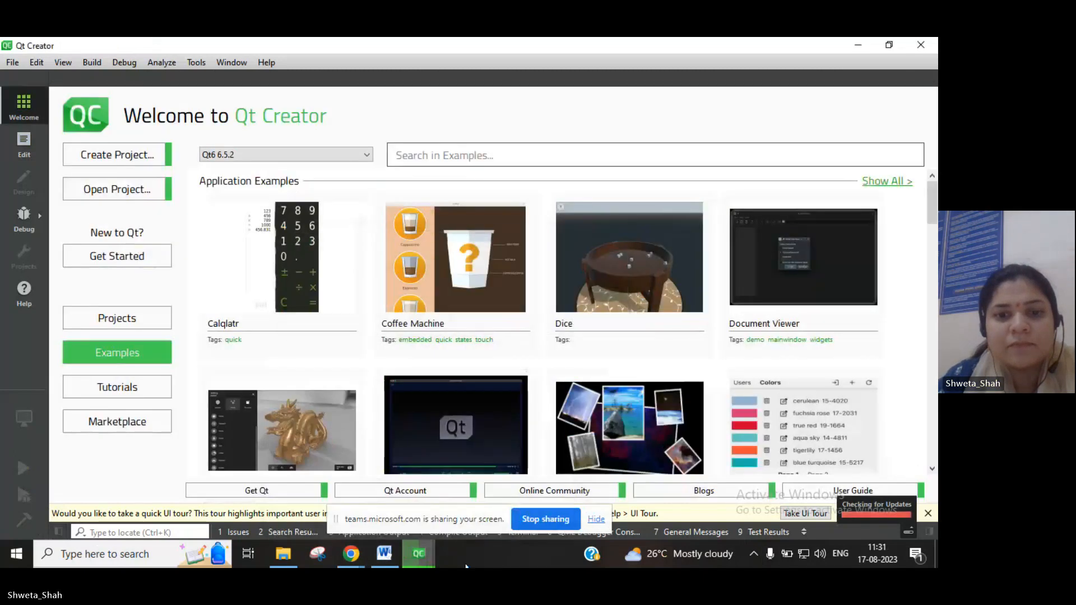
mouse_move(429, 557)
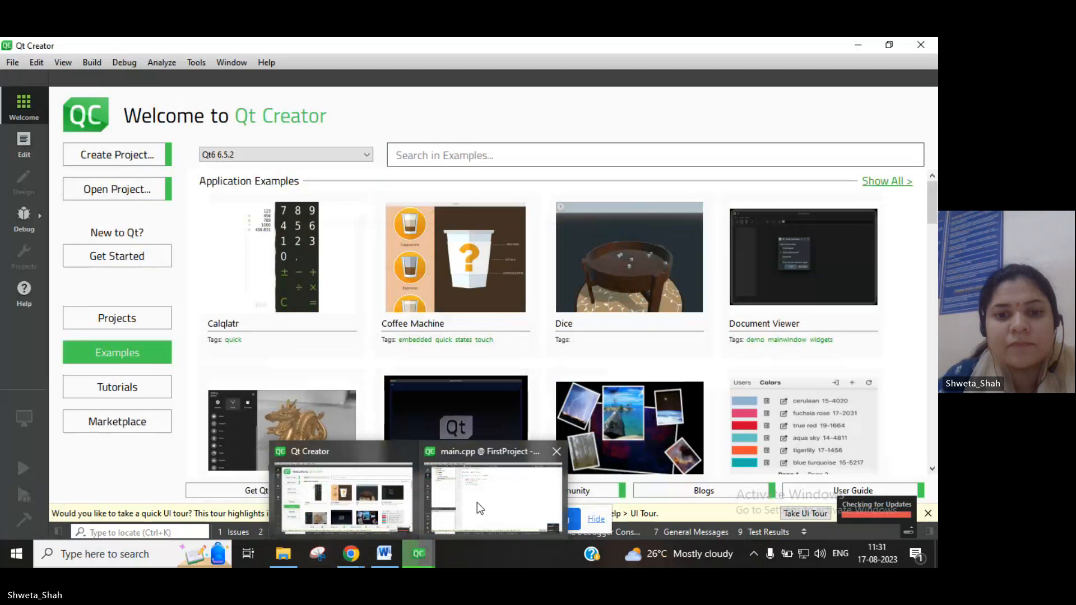
left_click(476, 502)
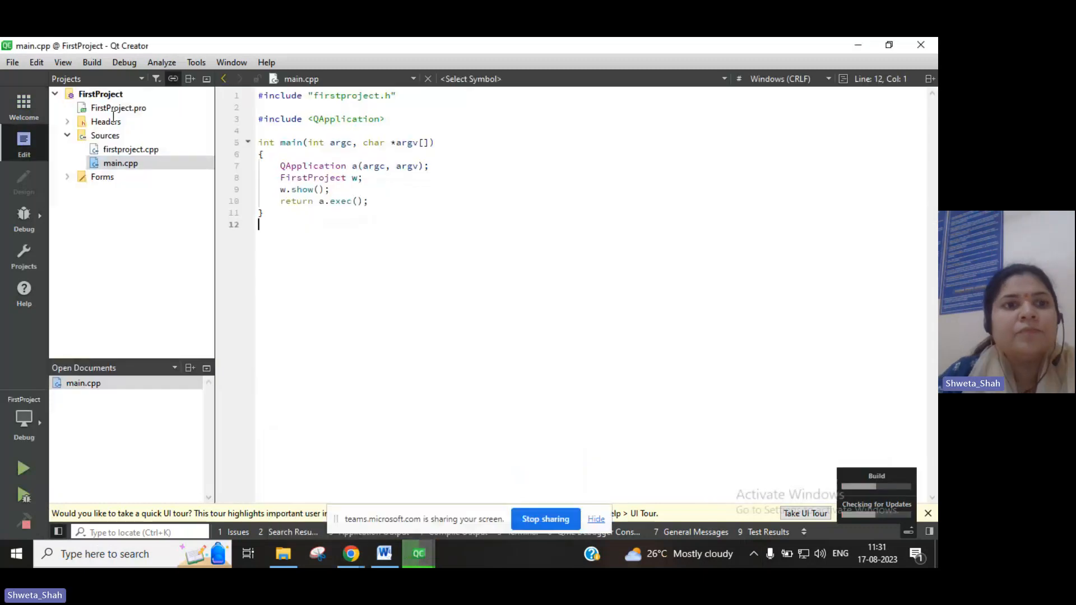
- Run FirstProject from the project tree, issuing the run again once the build is done, to open its application window
right_click(106, 98)
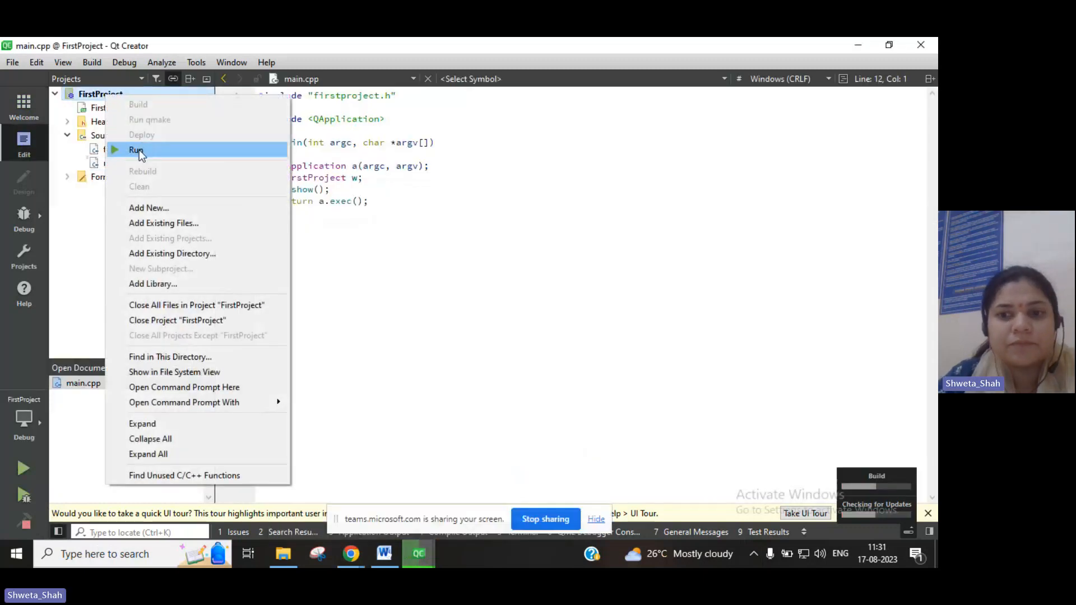
left_click(139, 149)
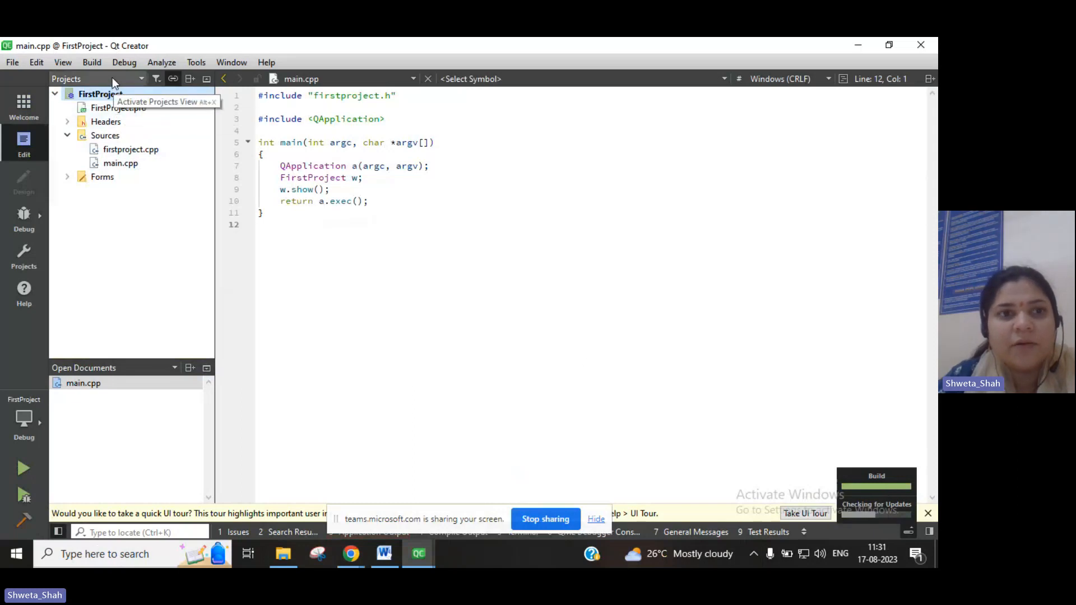
right_click(100, 96)
left_click(144, 150)
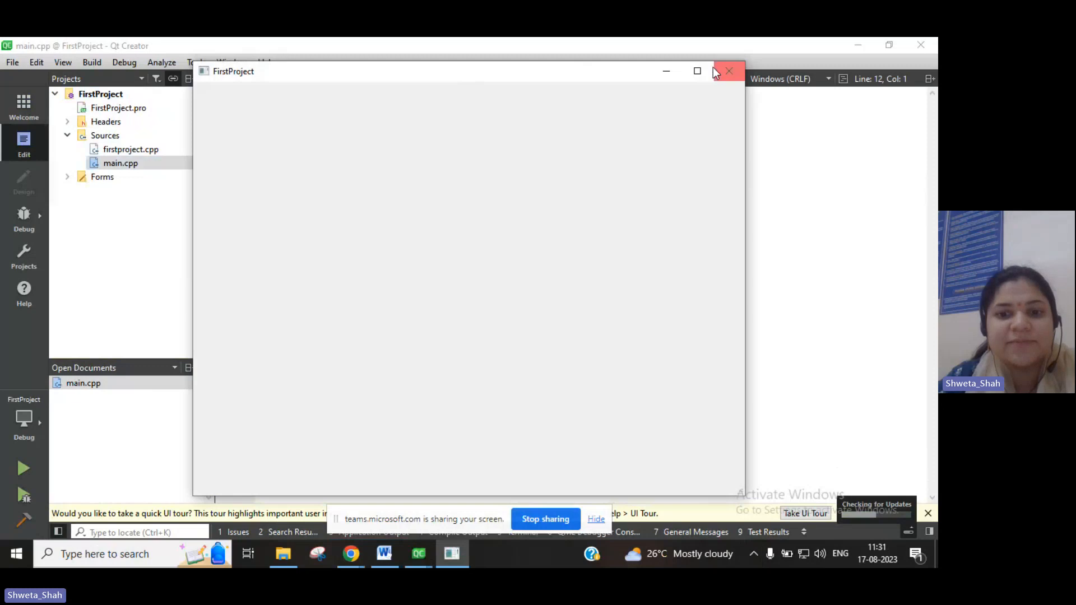
- Switch to the Microsoft Teams meeting in Chrome and stop the meeting recording
left_click(351, 553)
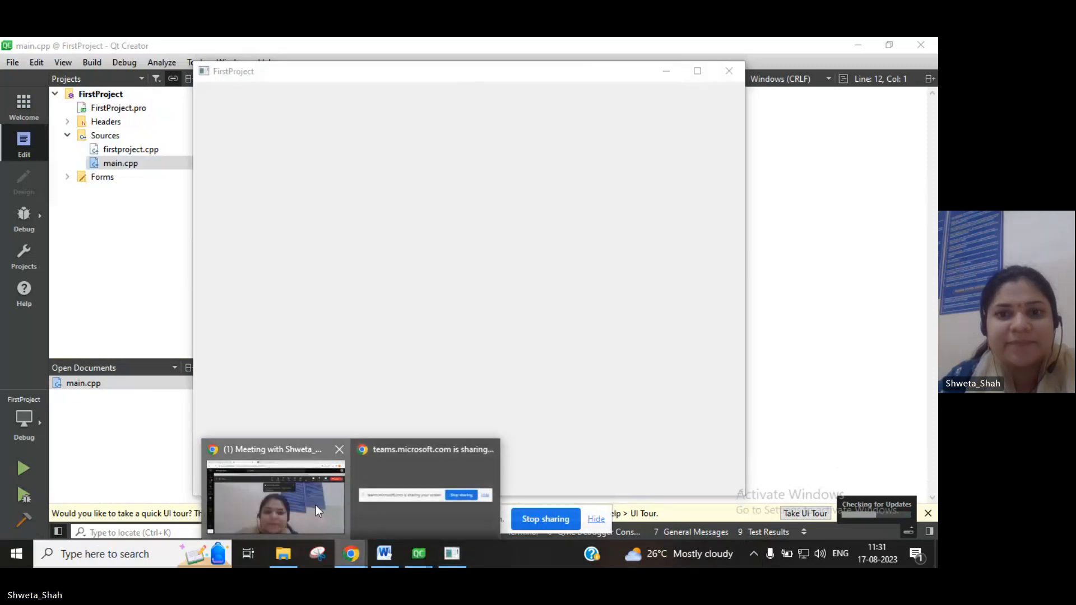
left_click(315, 505)
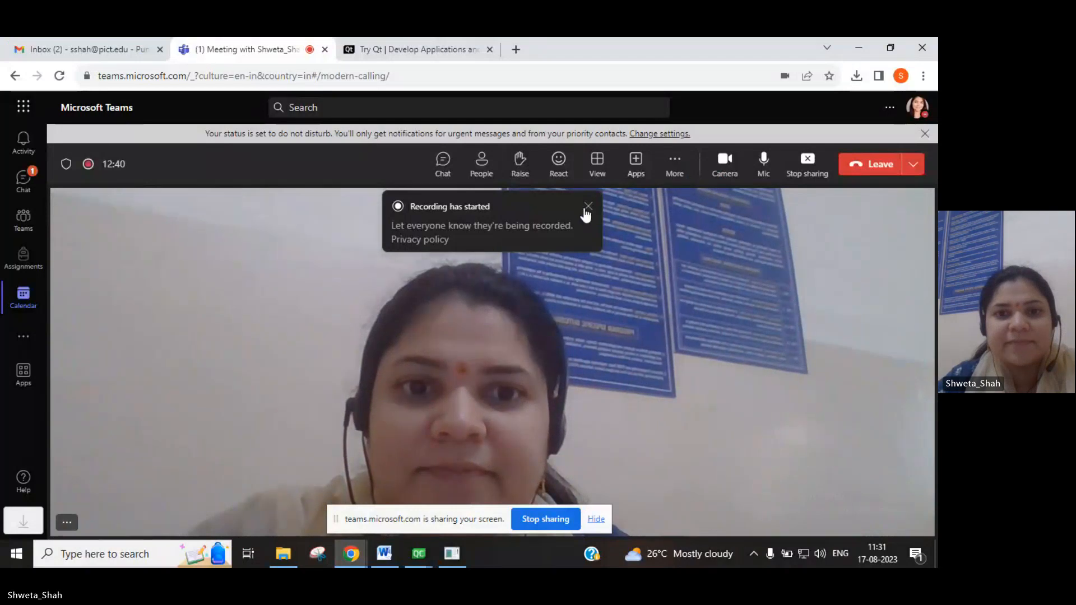
left_click(675, 163)
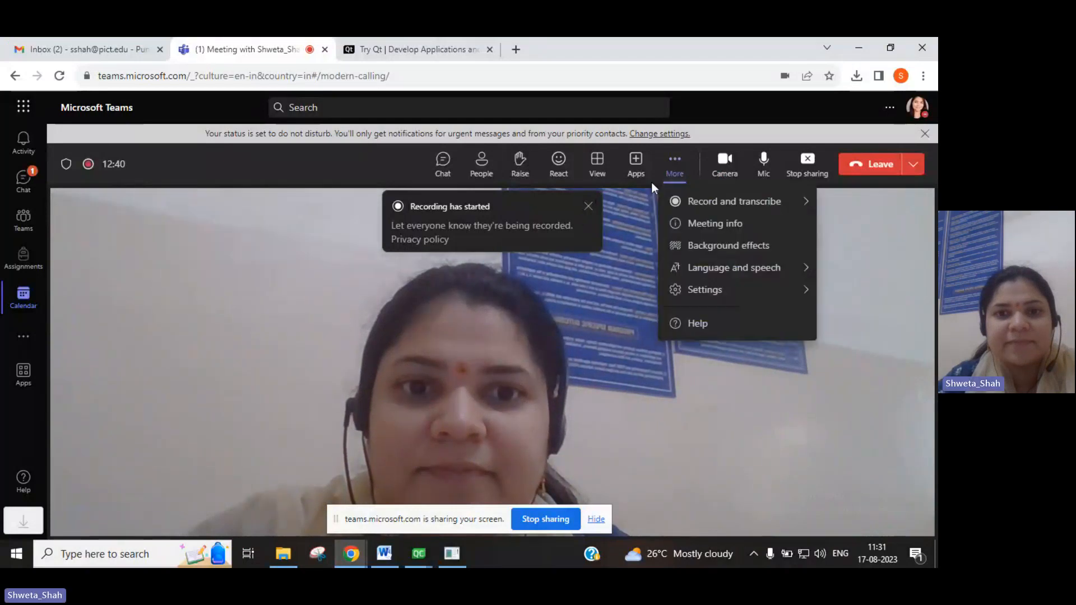
left_click(704, 202)
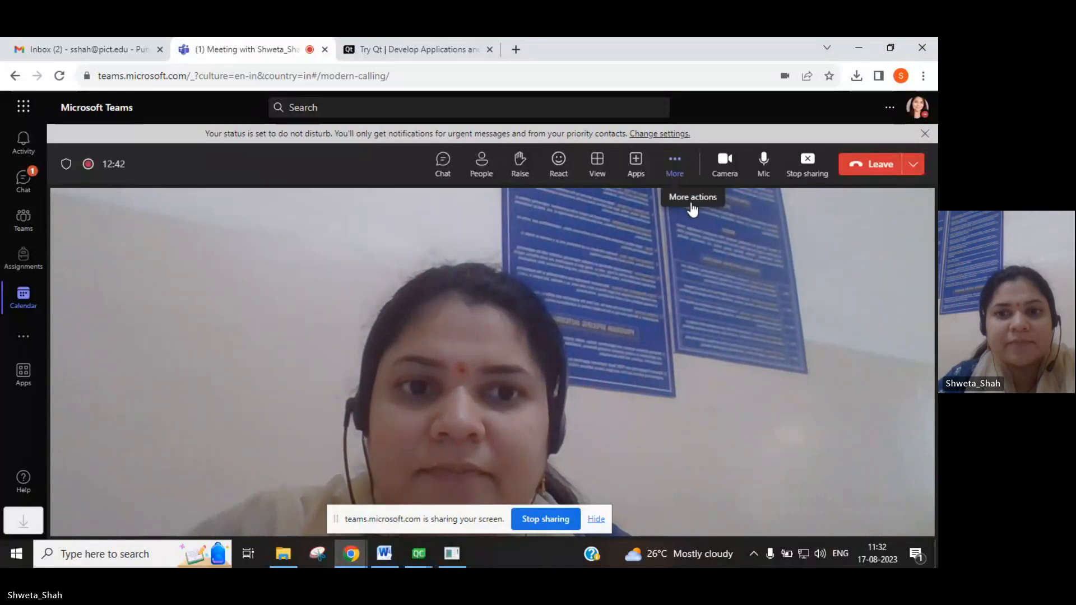
left_click(675, 166)
mouse_move(677, 210)
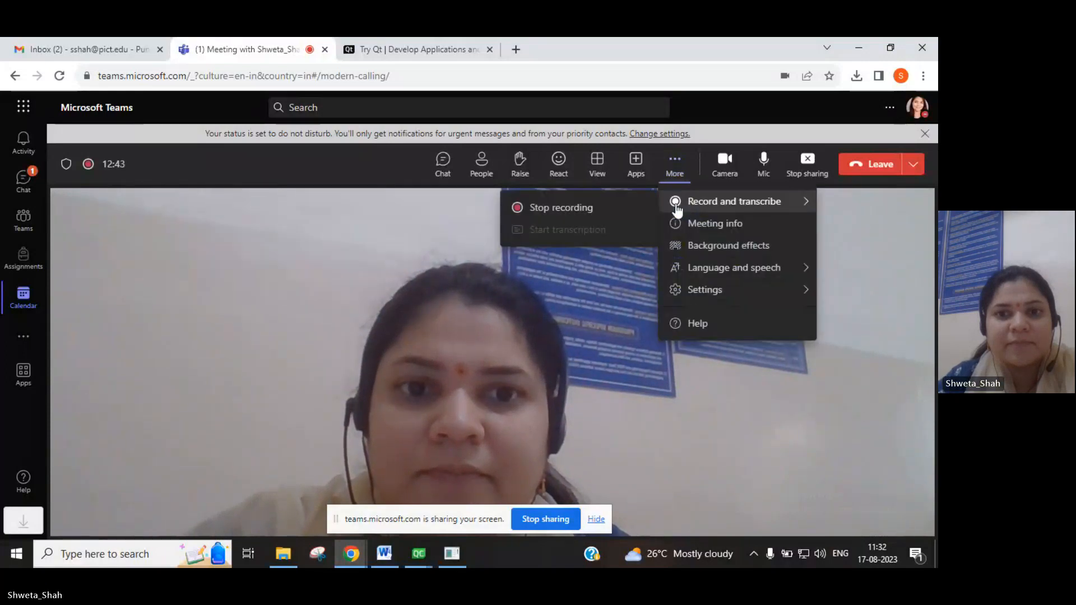
left_click(553, 207)
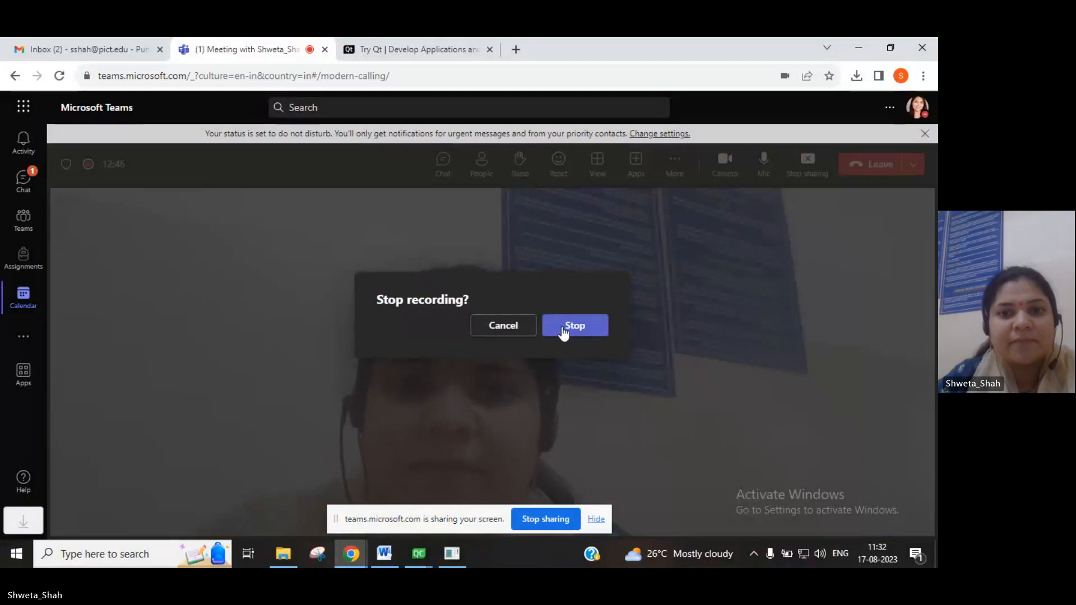